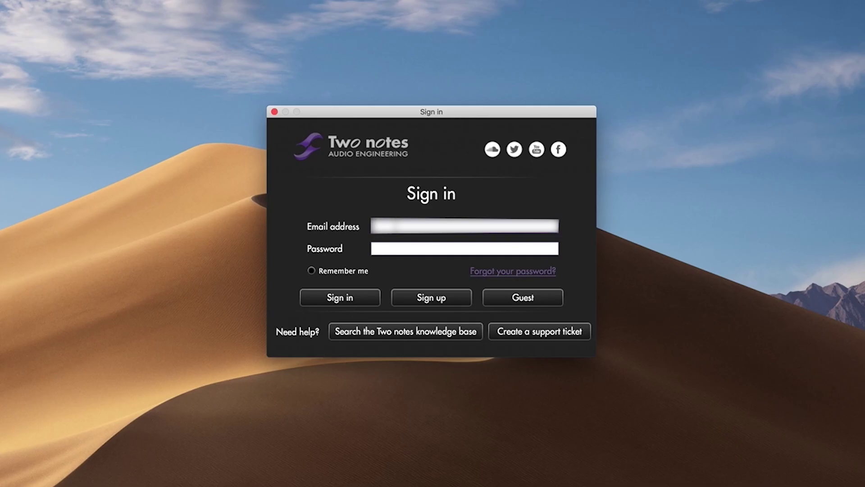
- Sign in to the Two notes account with the account password and open the Sono amplifier's control view
key(Tab)
text(••••••••••)
click(348, 299)
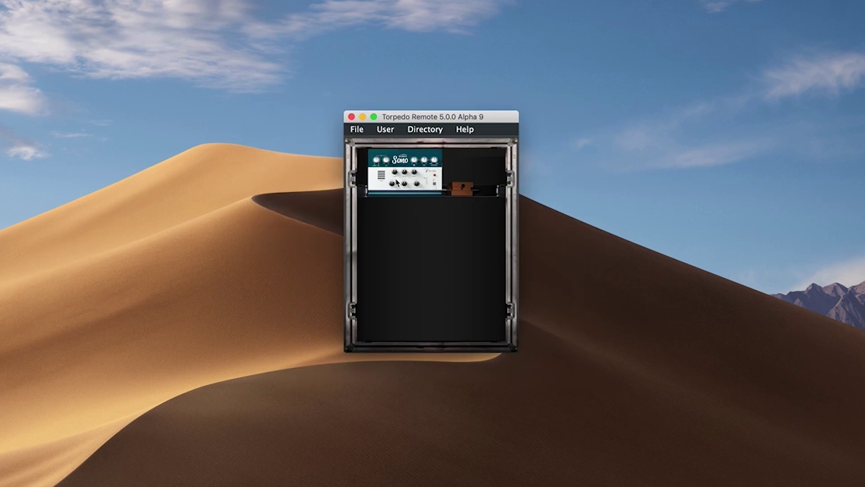
double_click(397, 181)
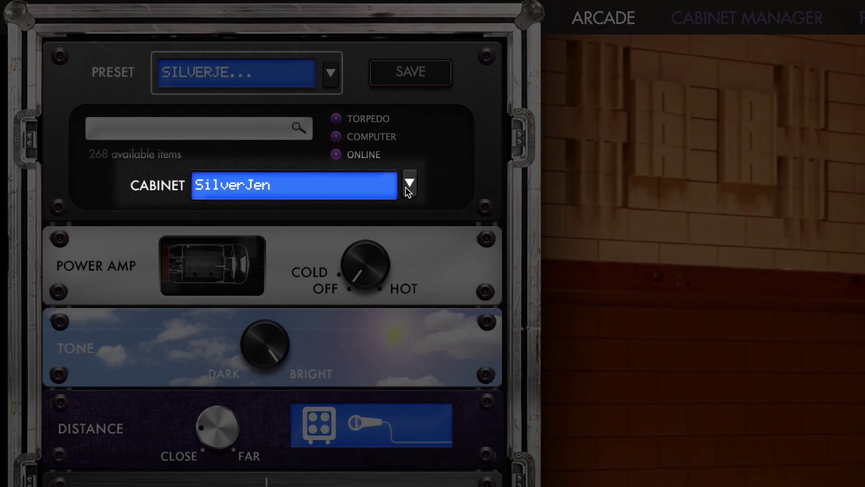
- Load the 2x12 guitar cabinet Brit Std into the current preset
click(351, 162)
mouse_move(331, 181)
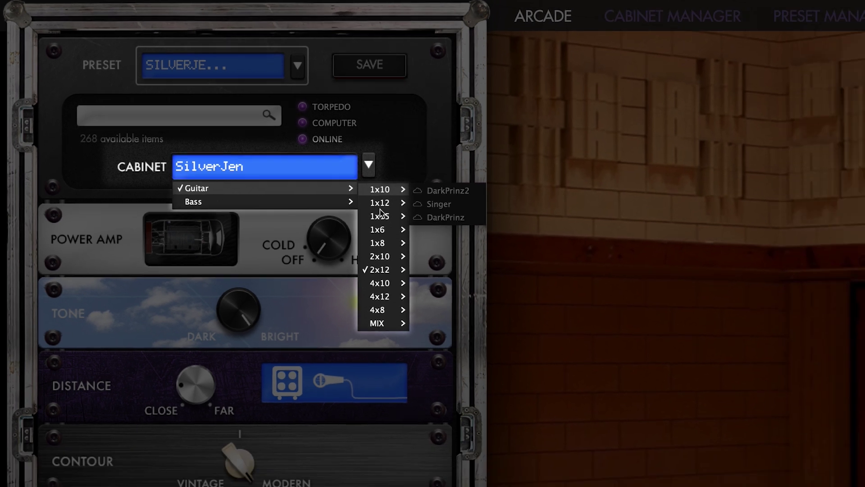
mouse_move(433, 299)
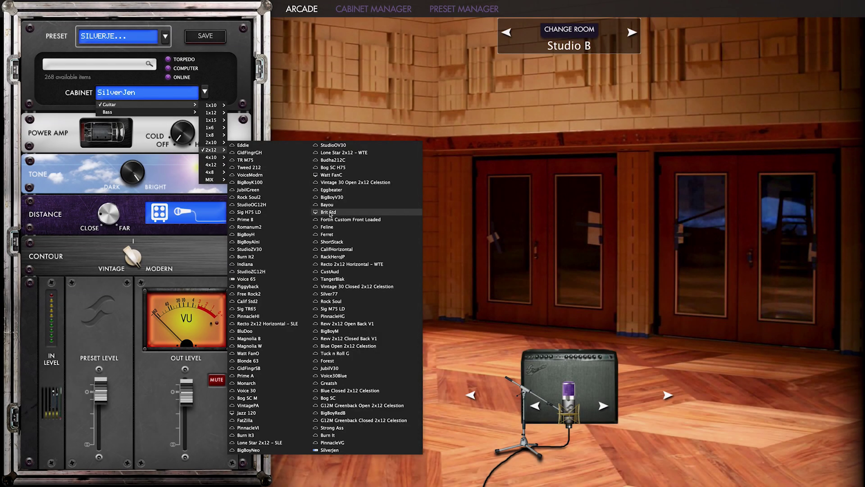
click(329, 212)
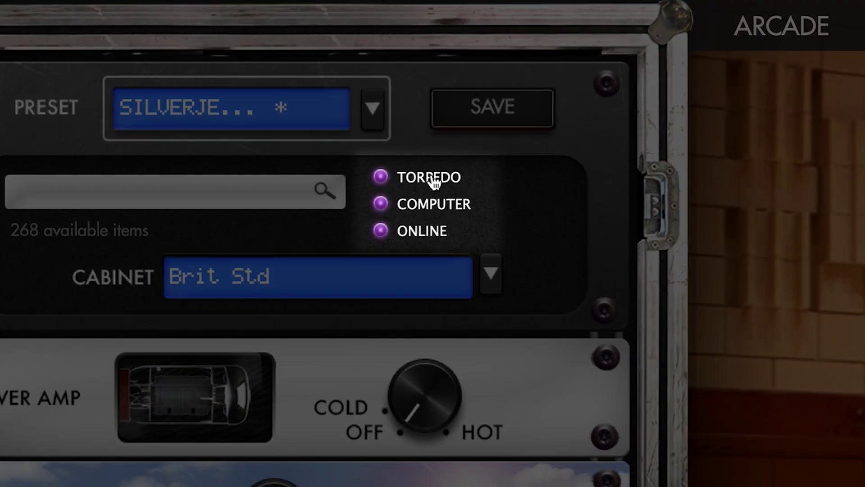
- Switch the Online and Computer cabinet filters off and back on
click(382, 232)
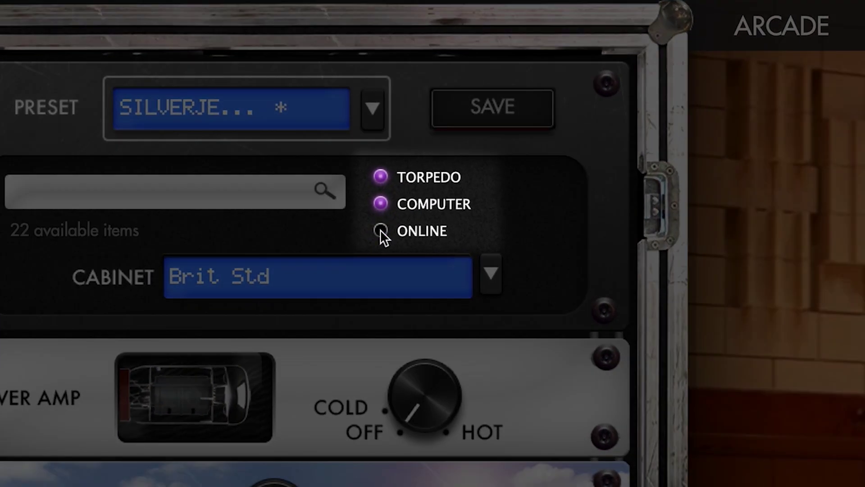
click(381, 205)
click(382, 205)
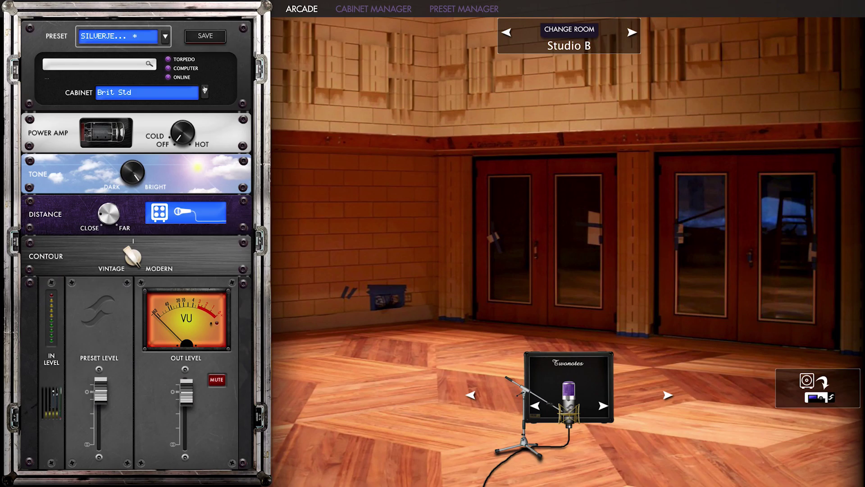
click(381, 231)
- Load the online guitar cabinet DarkPrinz and add it to the shopping cart for checkout
click(491, 273)
mouse_move(466, 314)
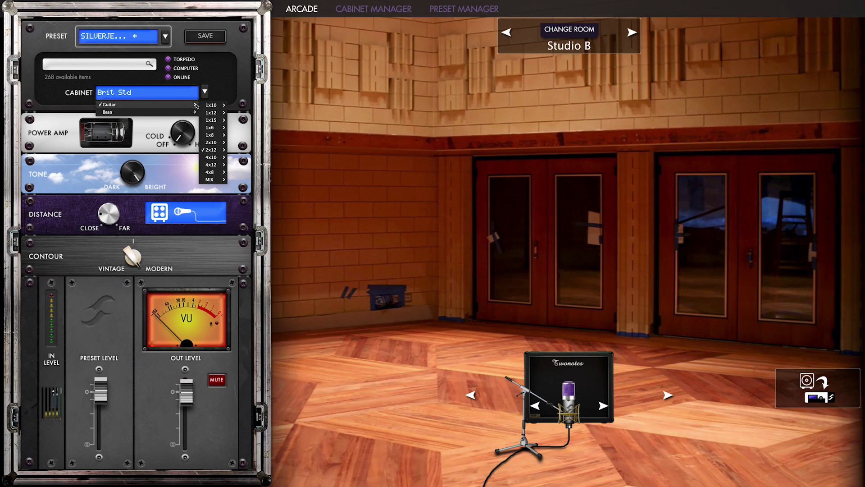
click(242, 121)
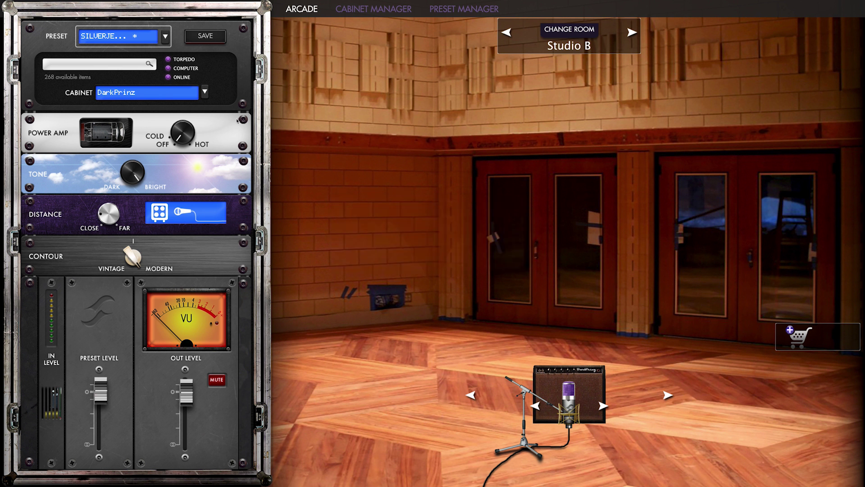
click(798, 337)
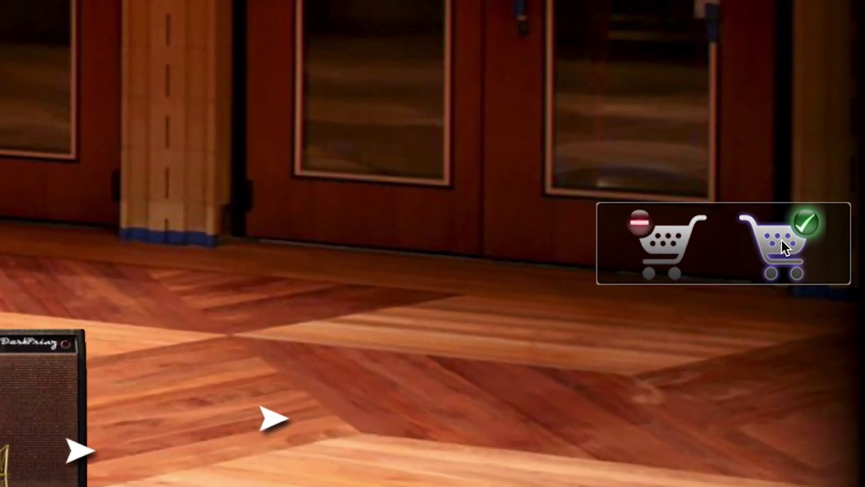
click(781, 238)
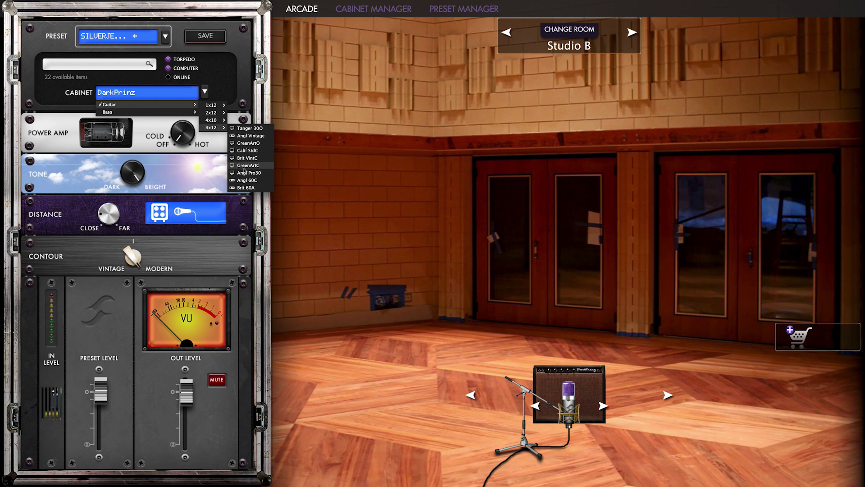
- Load the 4x12 guitar cabinet Angl Pro30 and copy it from the computer to the device's memory
click(243, 173)
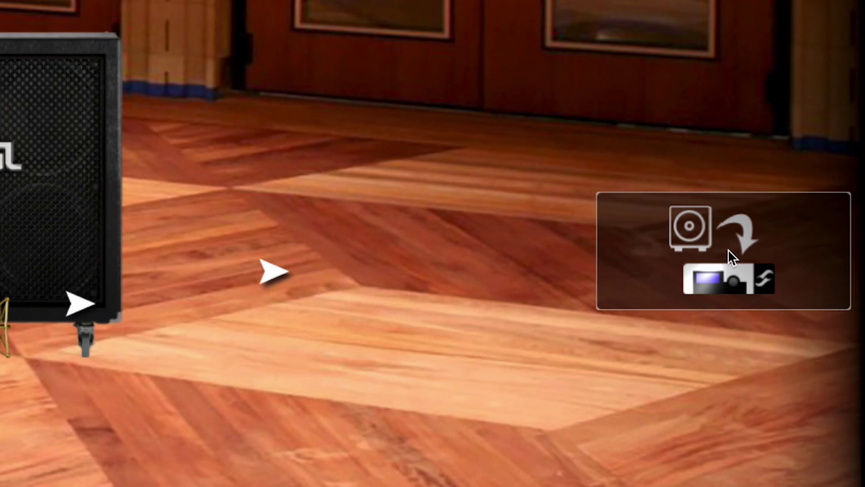
click(729, 251)
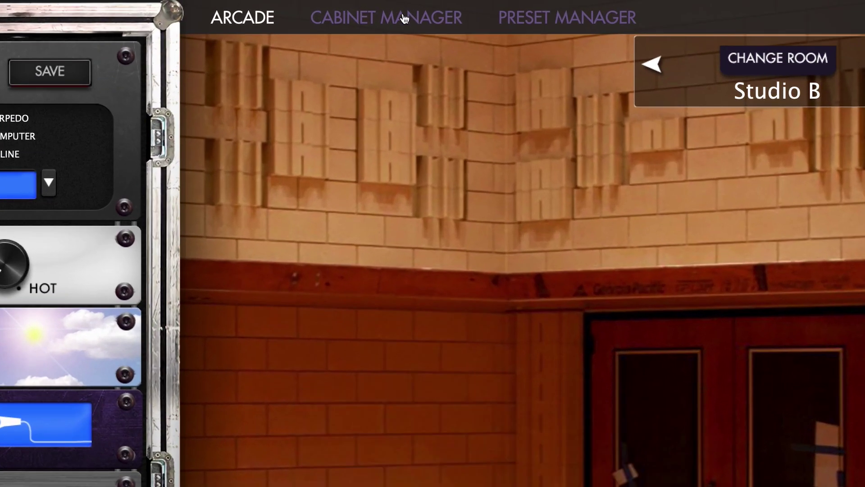
- Delete the cabinet in slot 3 of the device's memory and transfer Angl Pro30 from the computer to the device
click(381, 9)
drag(477, 50, 433, 474)
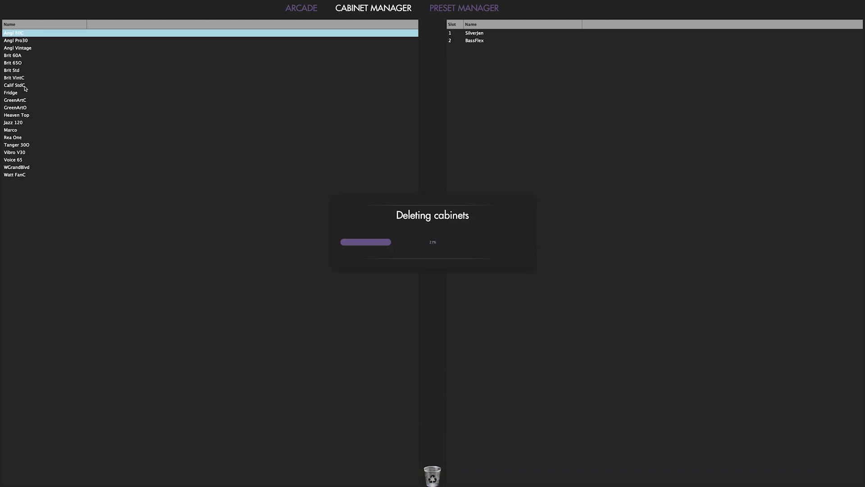
drag(18, 41, 491, 85)
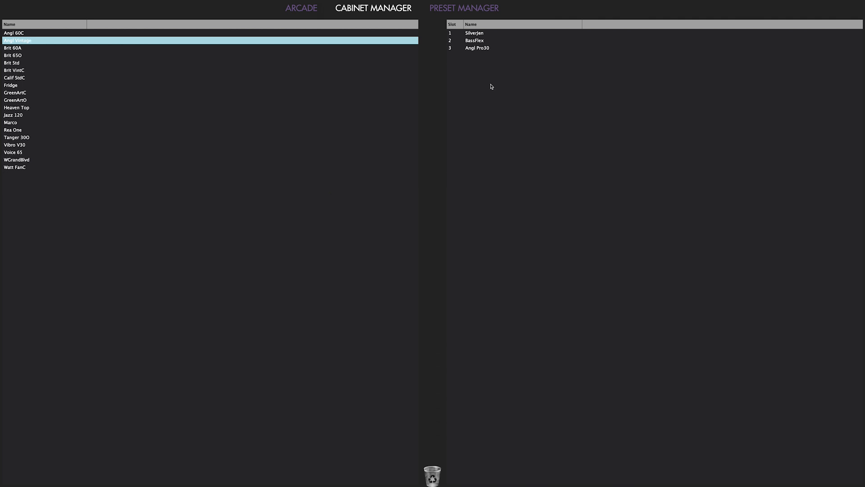
double_click(476, 49)
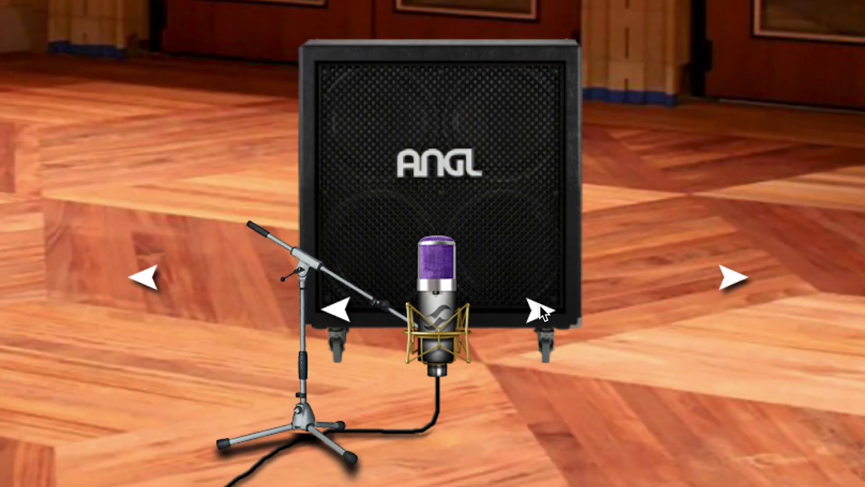
- Cycle through the available microphone models in front of the ANGL cabinet
click(539, 304)
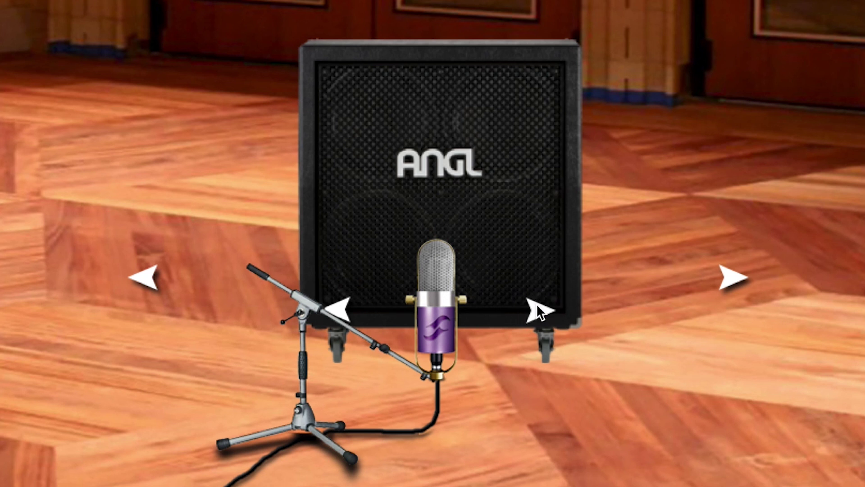
click(536, 304)
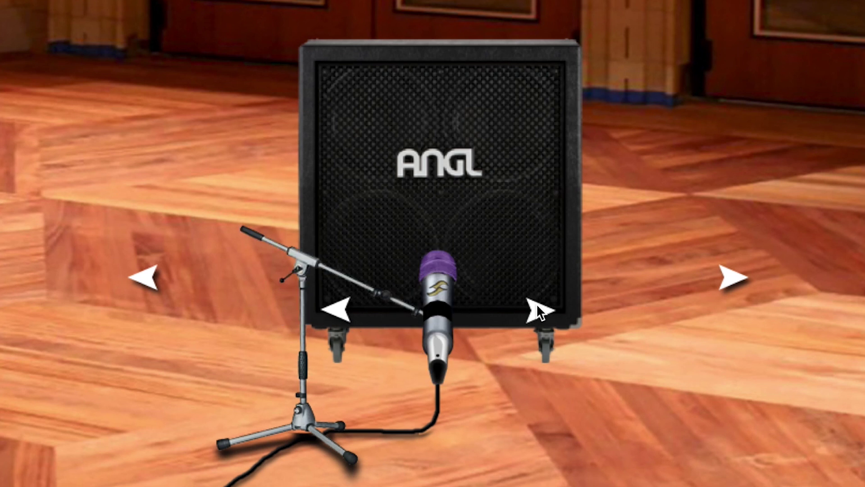
click(537, 303)
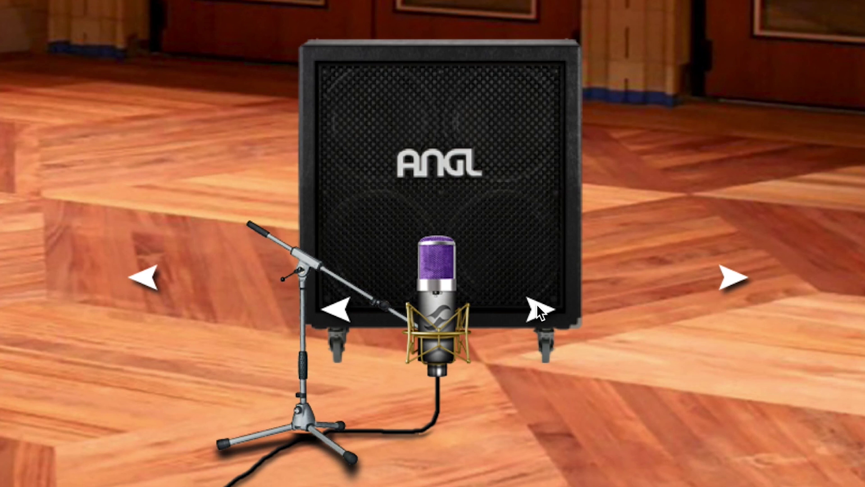
click(536, 304)
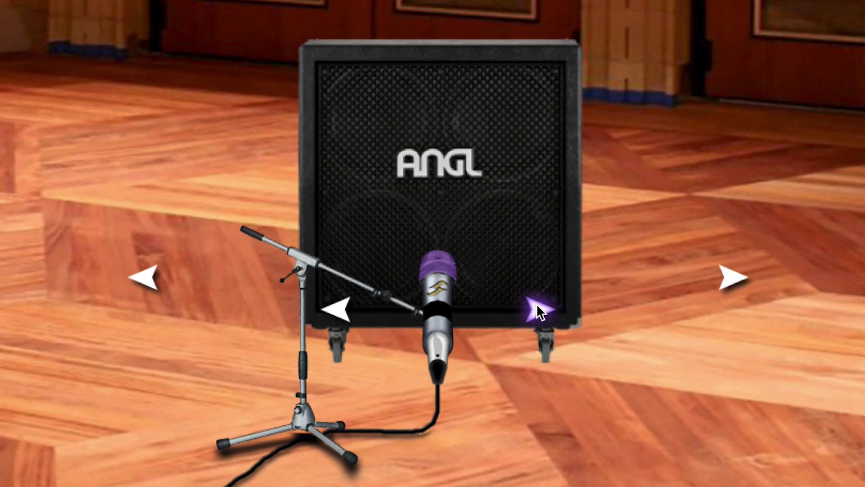
click(536, 303)
click(530, 305)
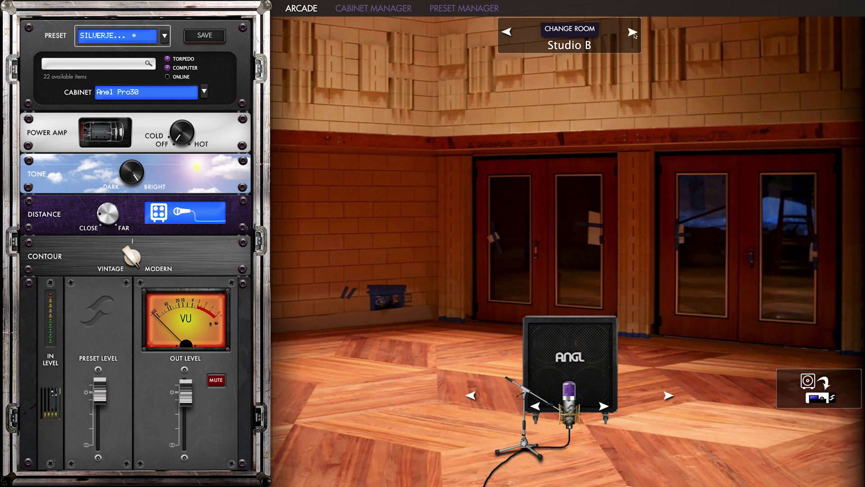
- Cycle through the room models, including Loft and Hall A, starting from Studio B
click(633, 32)
click(633, 32)
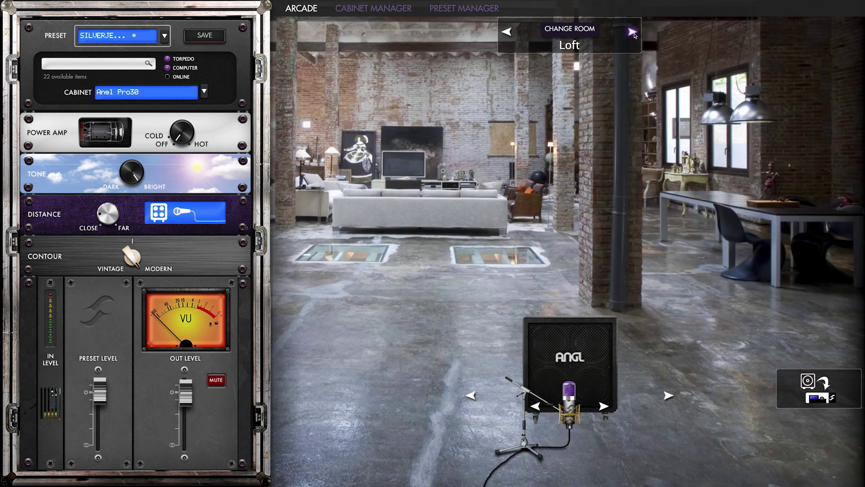
click(633, 33)
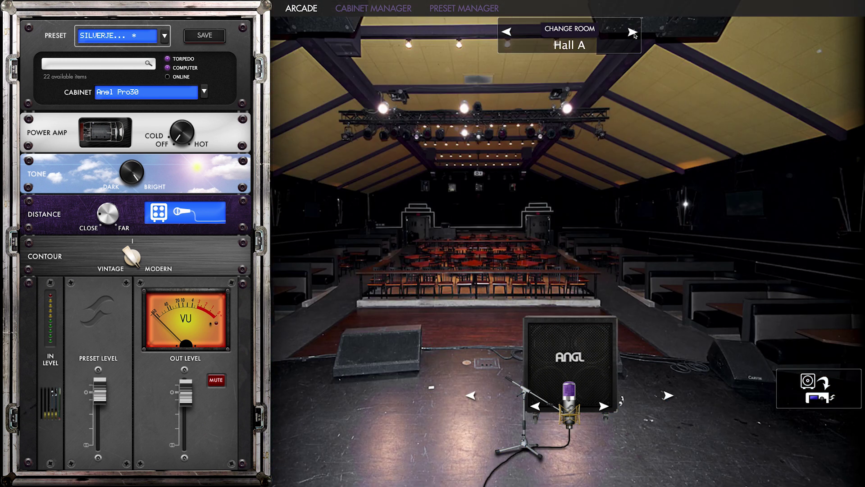
click(633, 32)
click(633, 33)
click(632, 33)
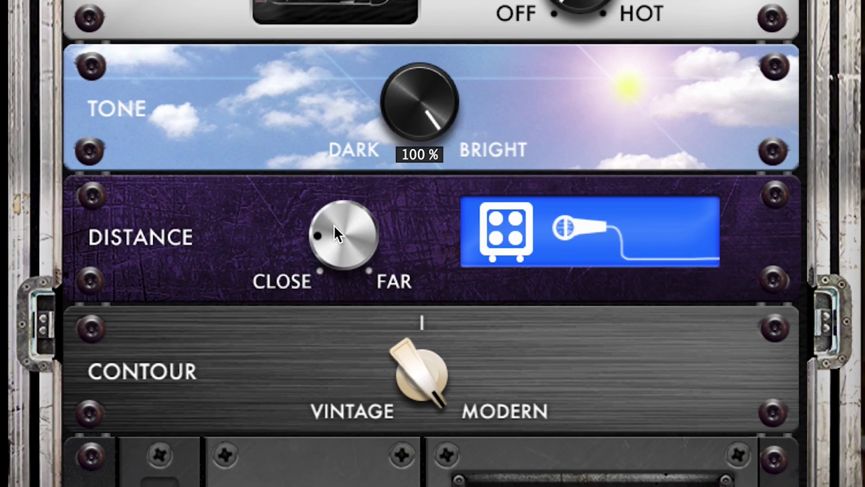
- Sweep the microphone distance from 0 % to 100 % and bring it back to the closest position
mouse_move(329, 241)
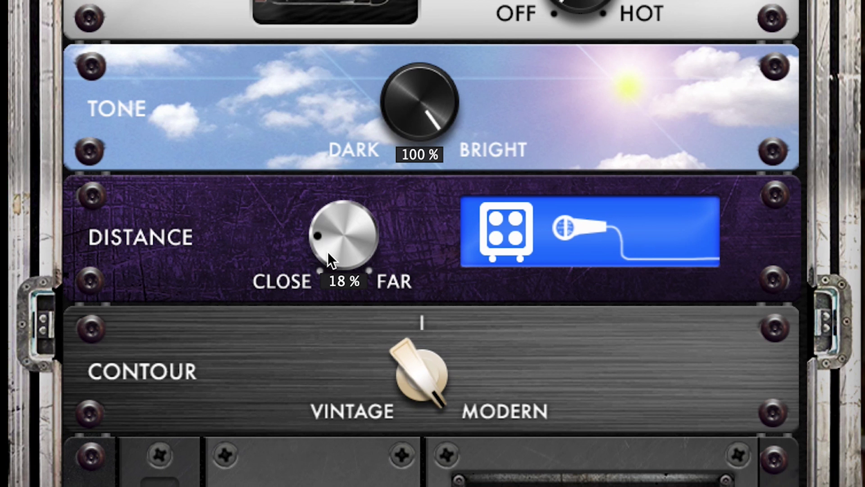
scroll(326, 293, down, 3)
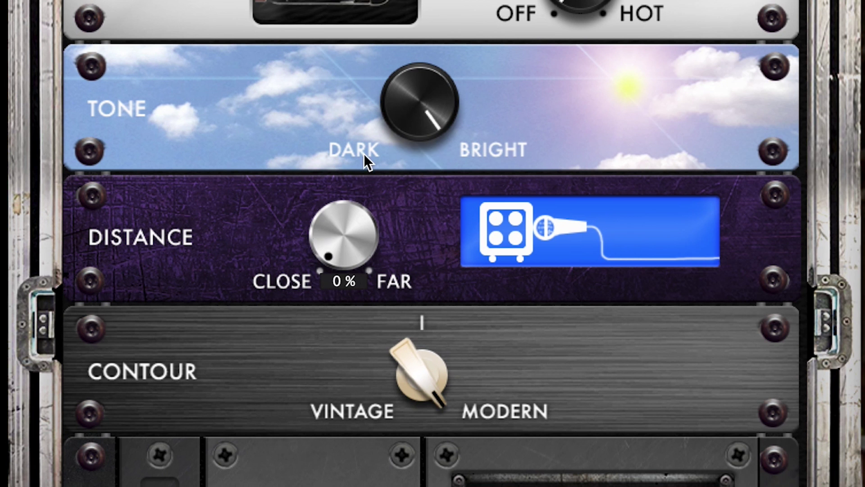
drag(361, 178, 361, 4)
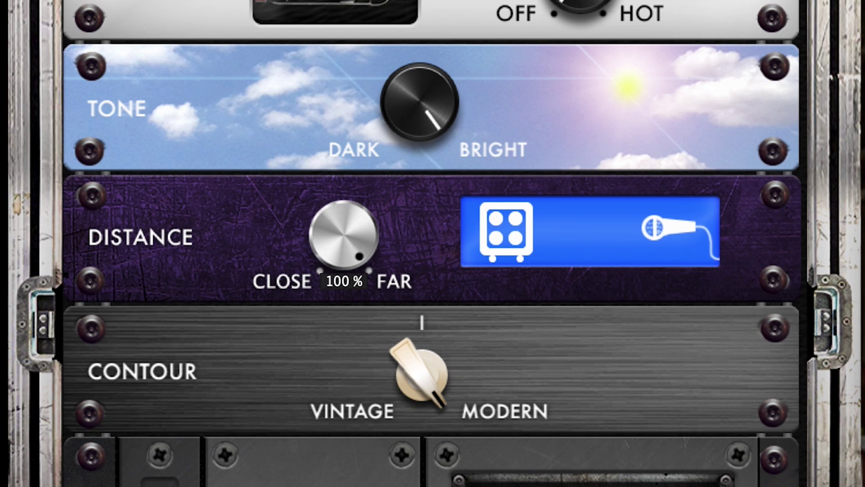
scroll(338, 286, down, 8)
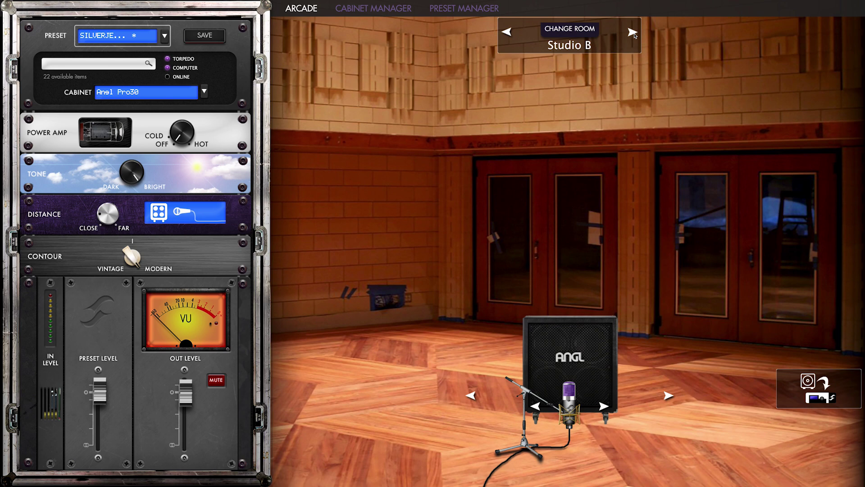
click(632, 32)
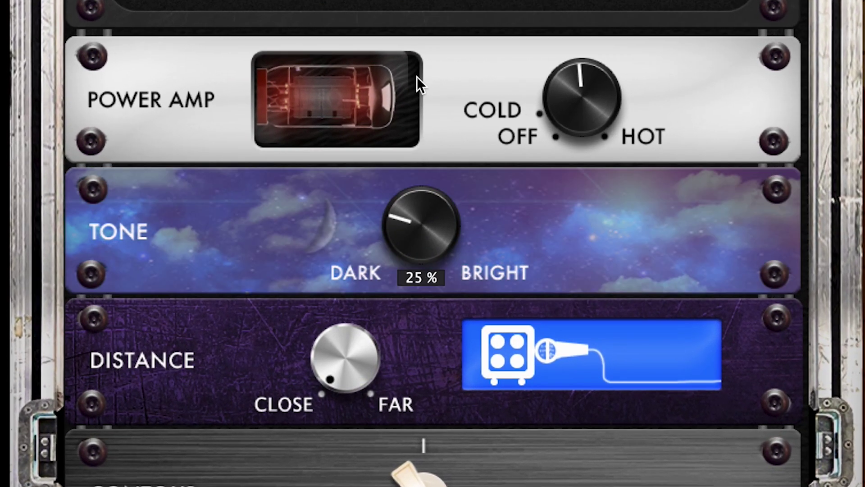
- Turn the Tone fully towards Dark and the Contour fully towards Modern
drag(417, 36, 418, 321)
mouse_move(421, 231)
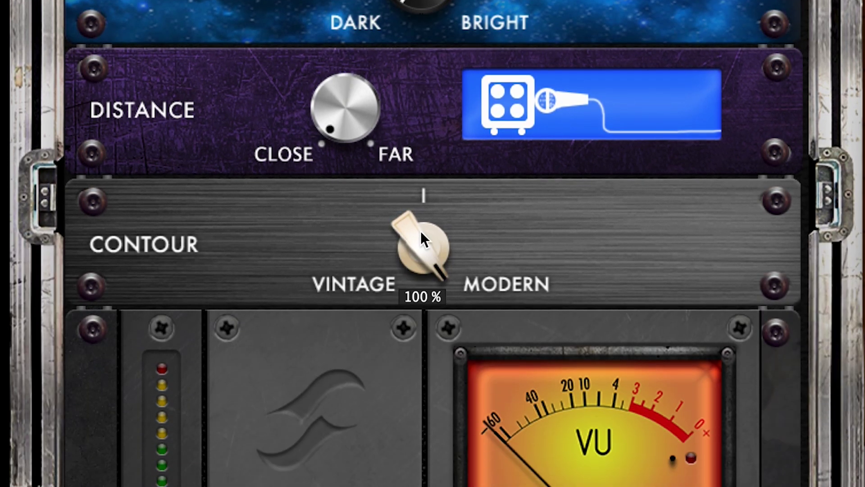
drag(419, 255, 407, 157)
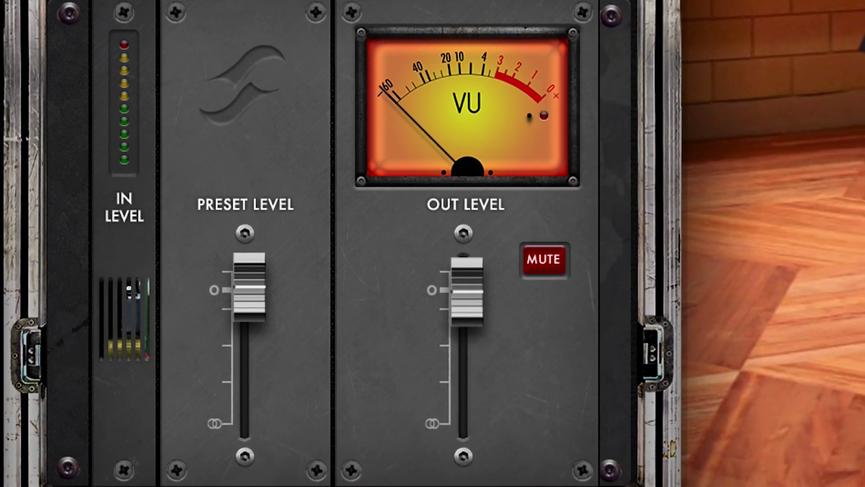
- Lower the preset level to about -41 dB and raise it back to slightly above the 0 mark
mouse_move(240, 283)
click(245, 354)
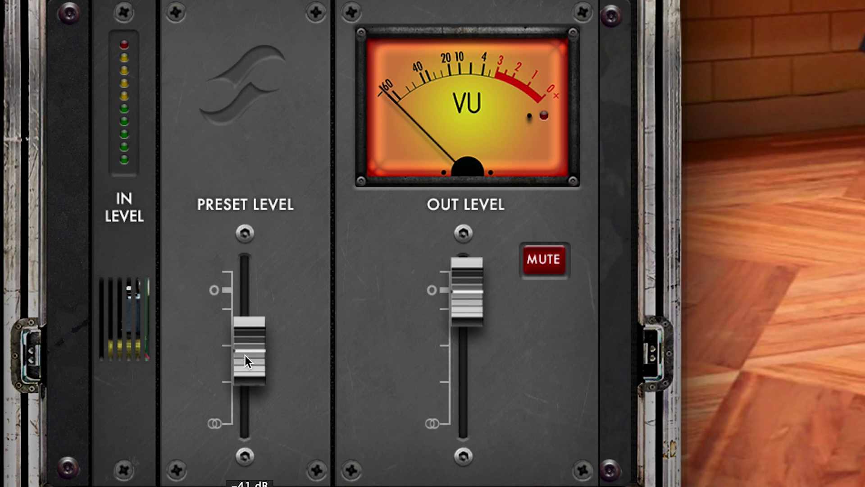
click(247, 286)
- Lower the output level to about -94 dB and raise it back up to 4 dB
mouse_move(471, 291)
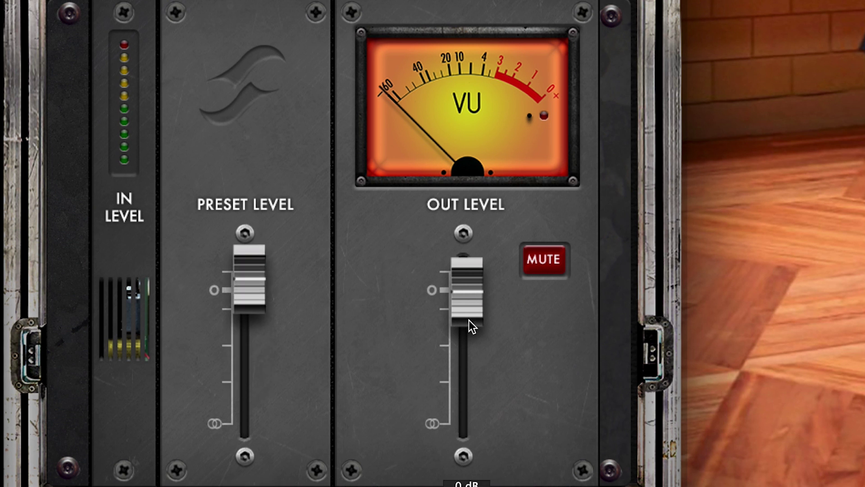
click(468, 417)
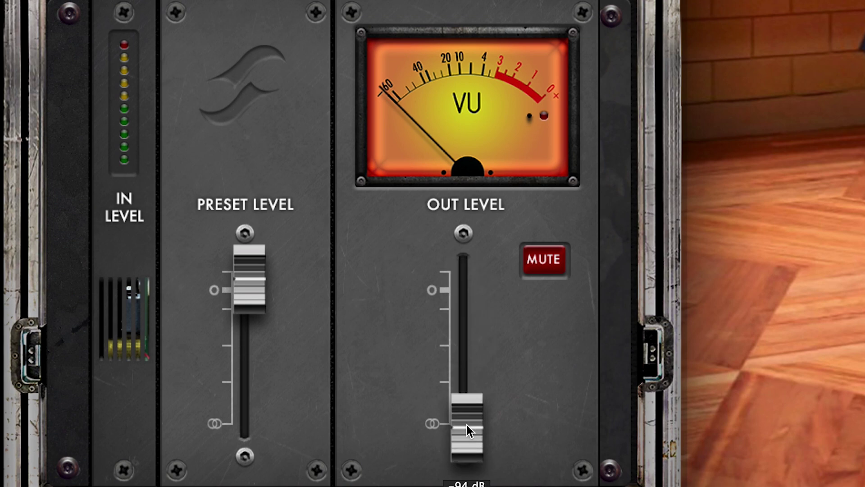
click(471, 347)
click(472, 285)
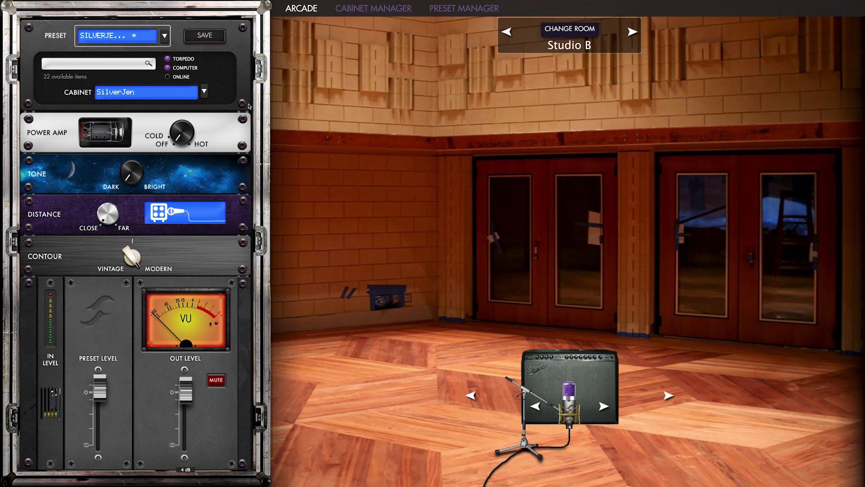
- Save the current preset to slot A on the Torpedo, and save it again as a named file on the computer
click(212, 39)
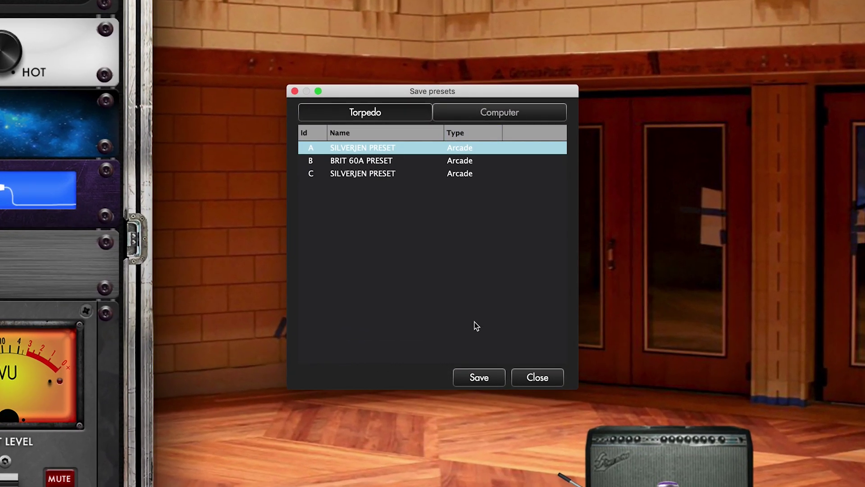
click(480, 377)
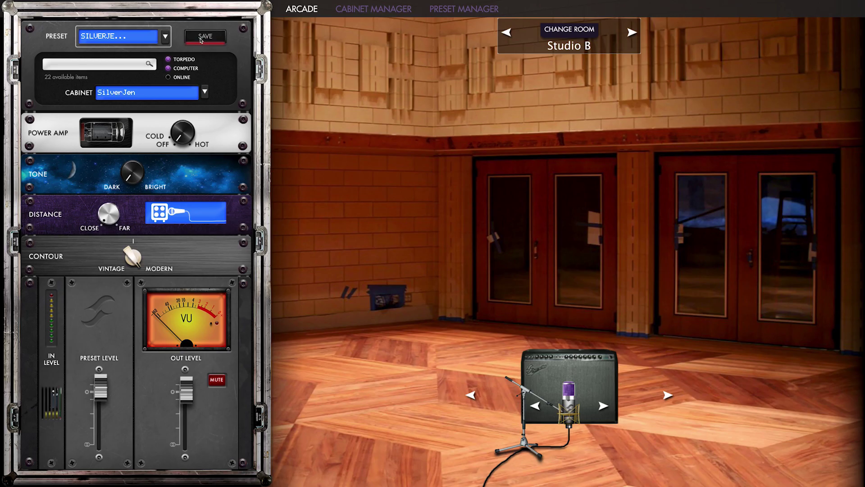
click(205, 36)
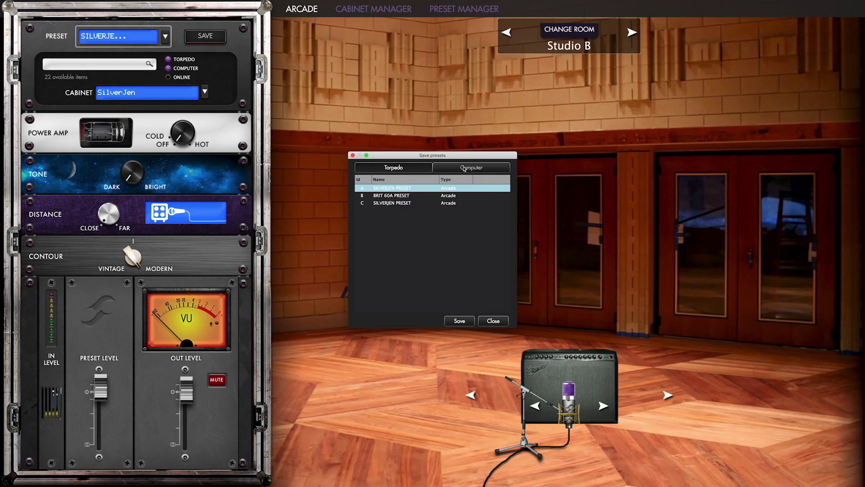
click(464, 168)
click(388, 309)
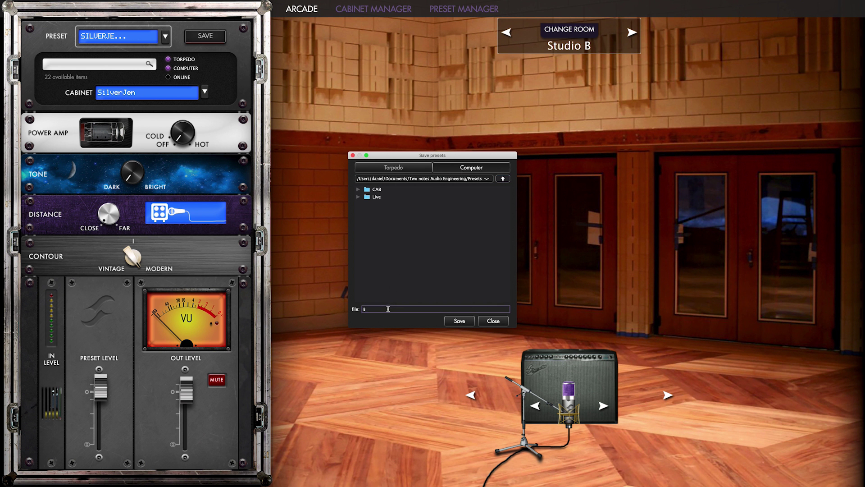
click(462, 321)
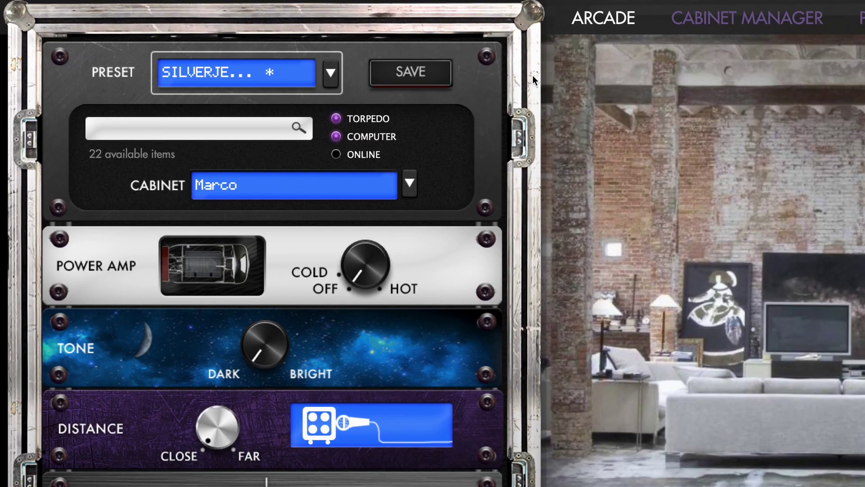
- Load a stored preset from the Computer preset list
click(337, 78)
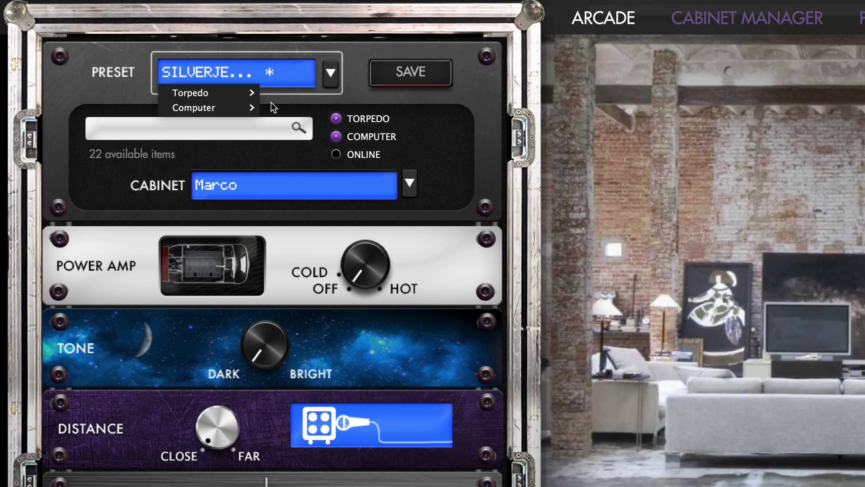
mouse_move(246, 109)
click(320, 141)
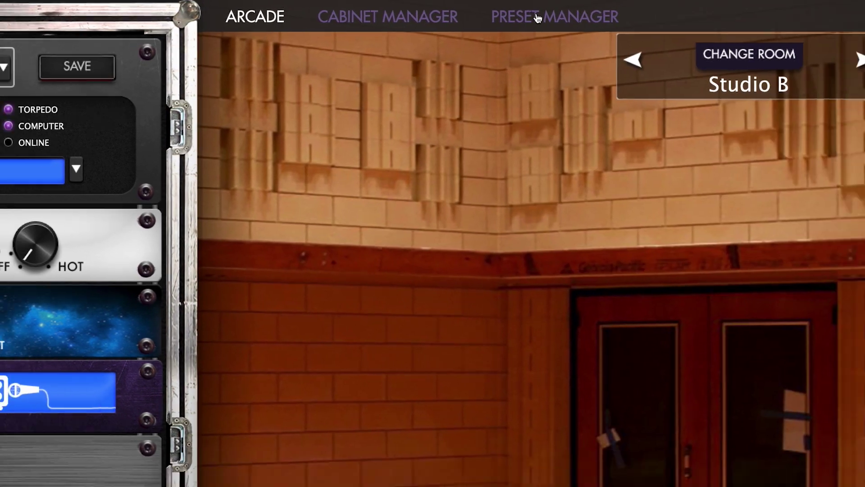
- Delete the preset in slot C in the Preset Manager and return to the Arcade view
click(539, 18)
drag(485, 52, 431, 477)
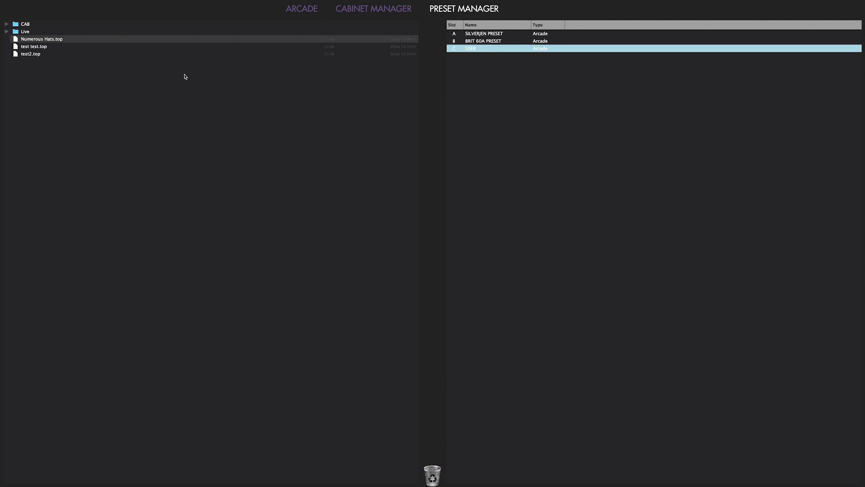
click(297, 10)
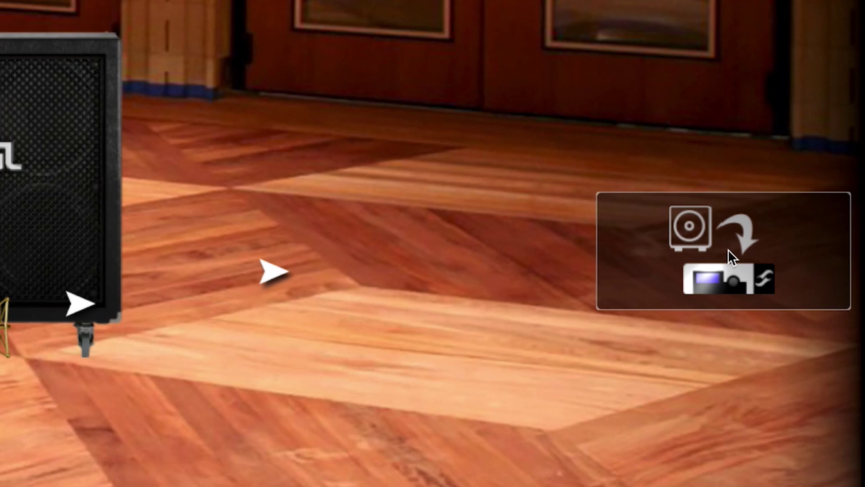
- Transfer the selected cabinet to the Torpedo hardware, and delete the cabinet in slot 3 in the Cabinet Manager
click(817, 387)
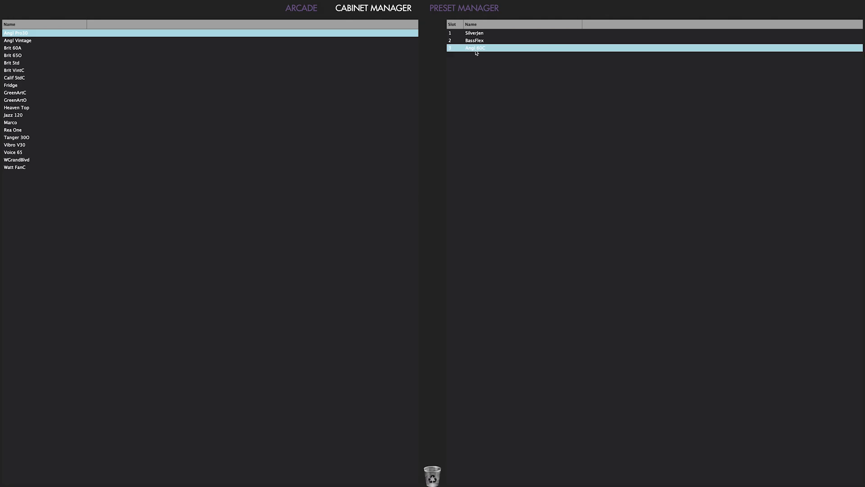
drag(475, 48, 432, 476)
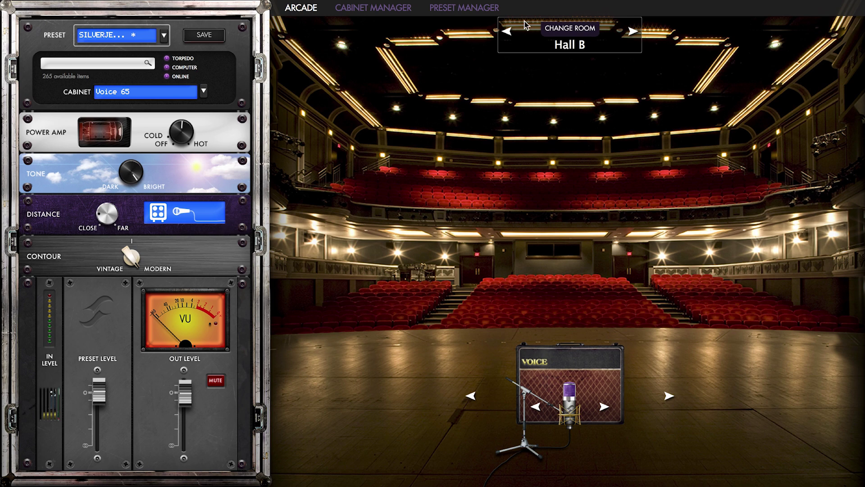
- Change the room from Hall B through Cathedral to Studio A, and list the guitar cabinets by speaker configuration
click(634, 30)
click(633, 30)
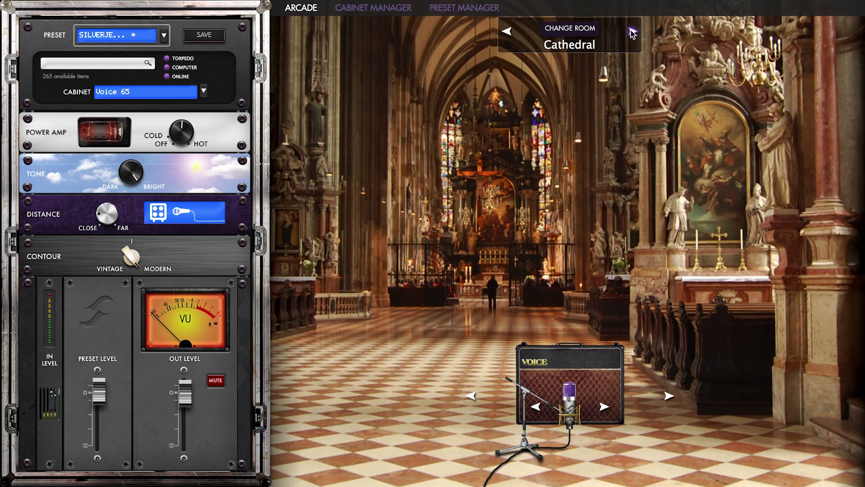
click(633, 31)
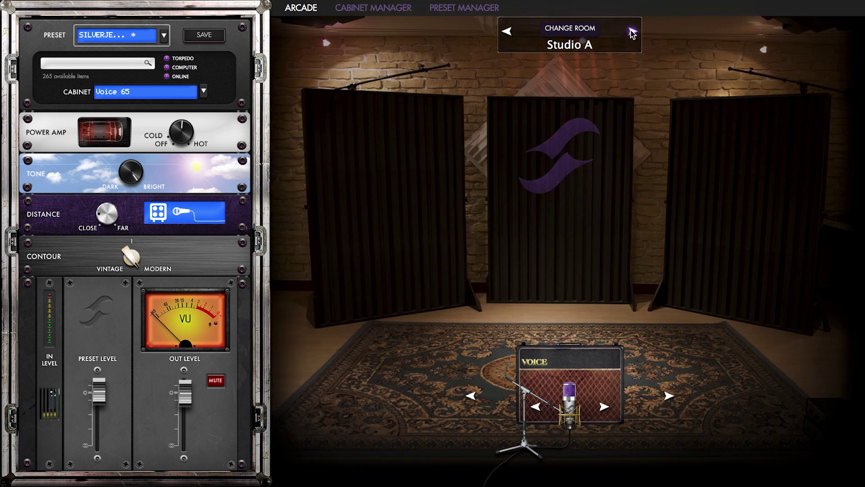
click(204, 92)
mouse_move(183, 109)
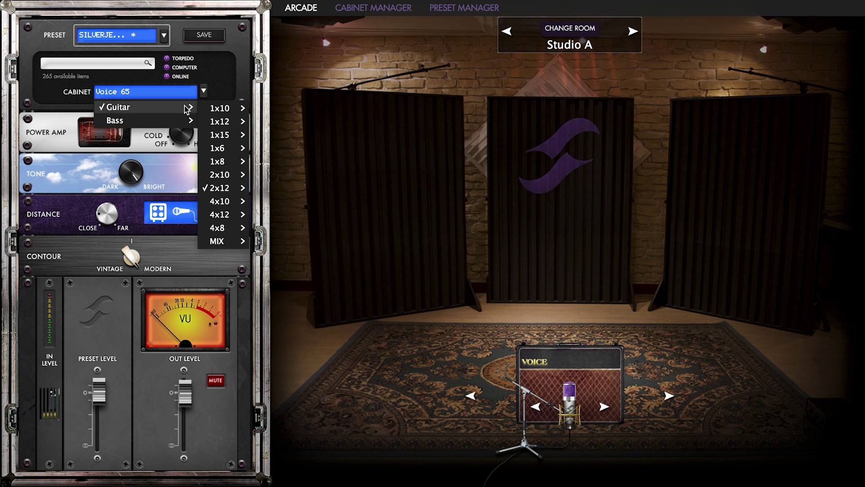
mouse_move(218, 108)
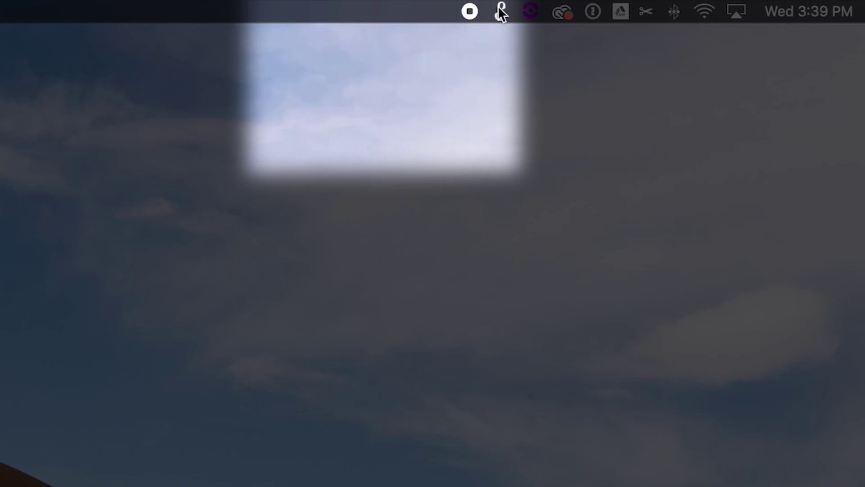
- Switch to the Sono utility and show its mixer window
click(502, 11)
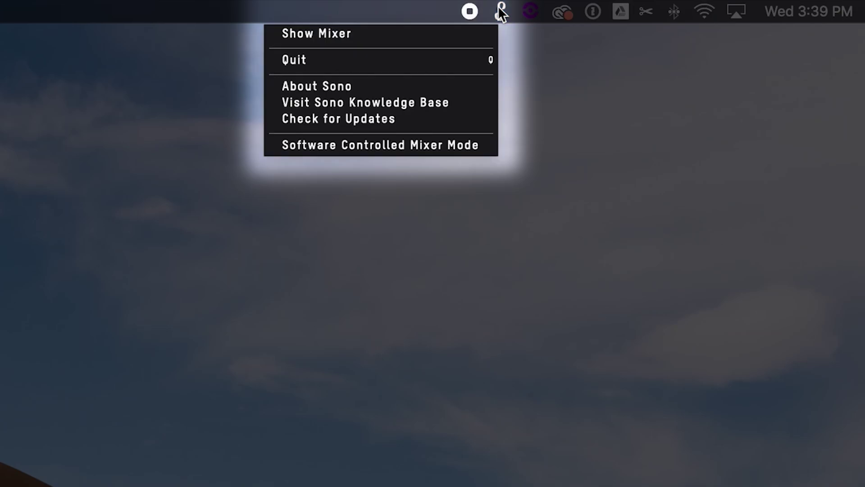
click(453, 36)
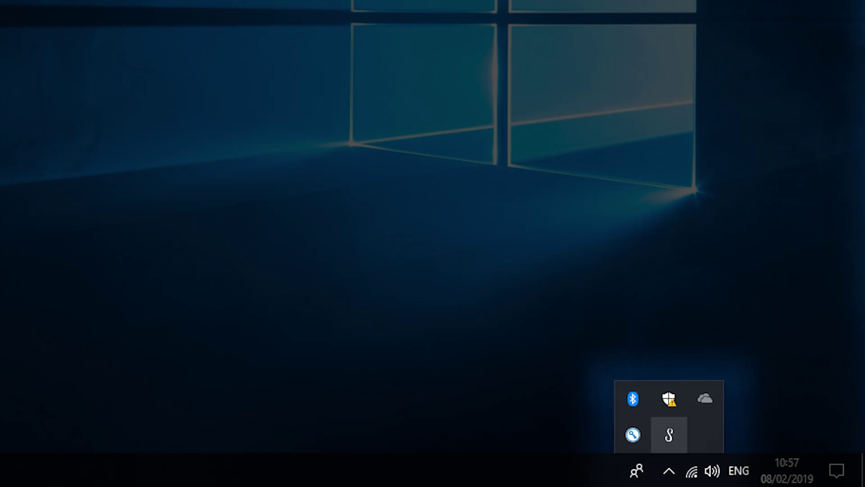
right_click(669, 434)
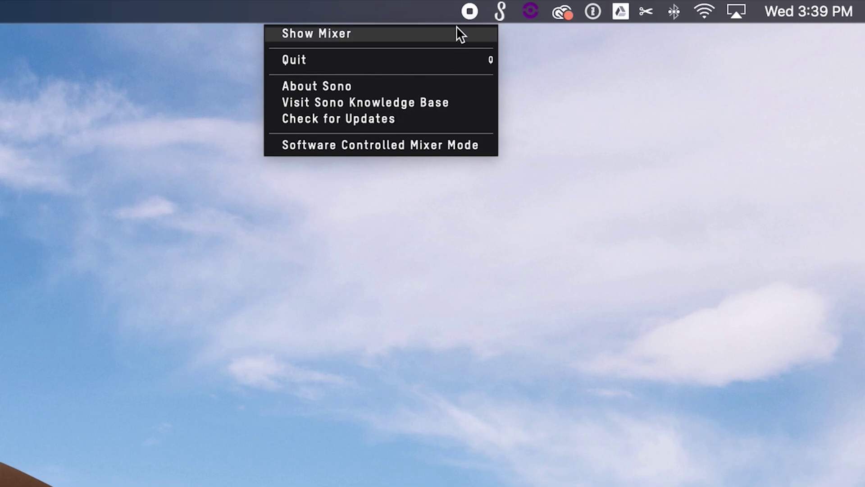
click(453, 34)
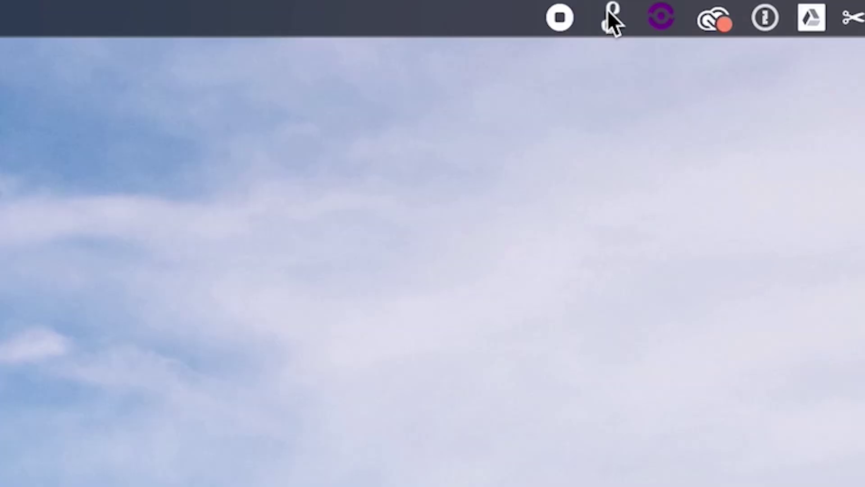
click(611, 17)
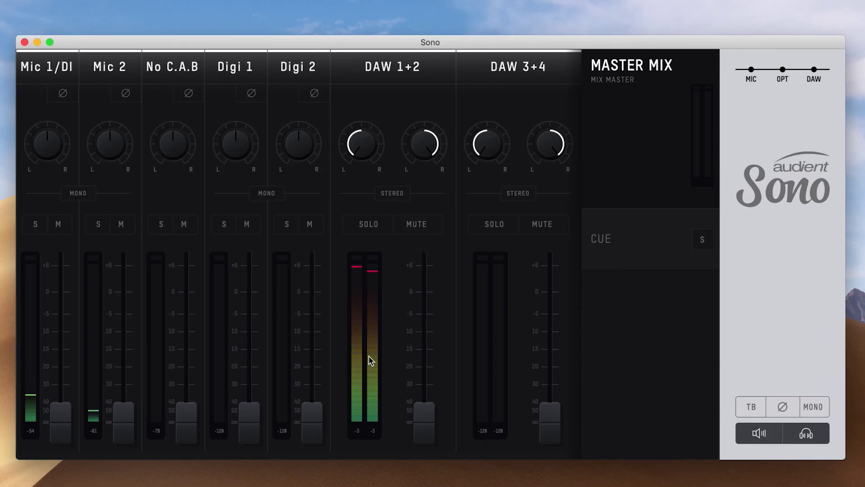
- Raise DAW 1+2, Mic 1/DI and No C.A.B to about 0 in the master mix, and Mic 1/DI to about 0 in the cue mix
double_click(422, 427)
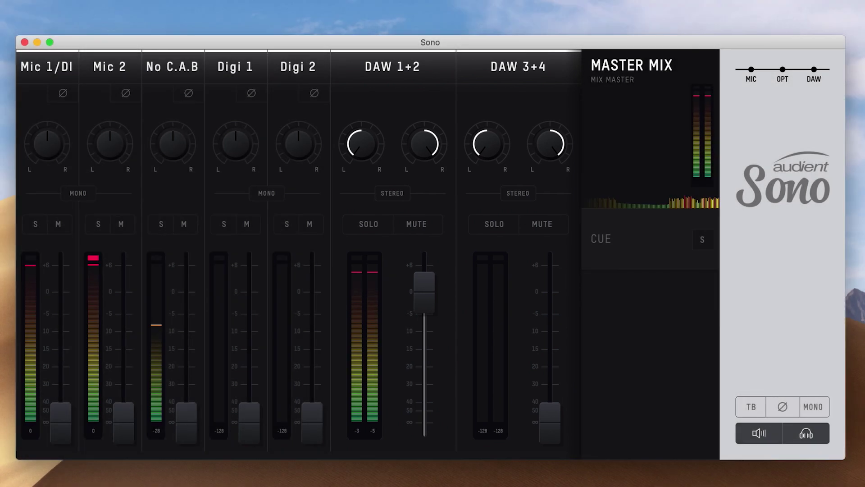
drag(62, 428, 62, 293)
drag(183, 429, 183, 294)
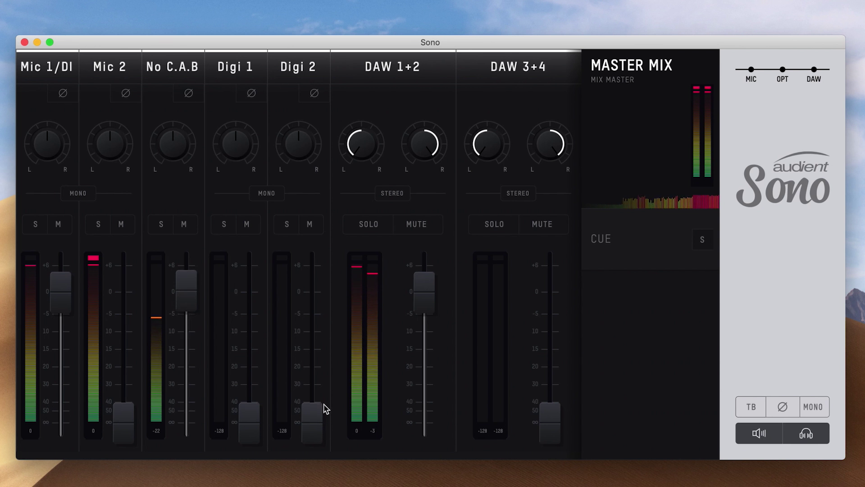
mouse_move(423, 296)
mouse_down()
mouse_move(421, 316)
mouse_move(425, 297)
mouse_up()
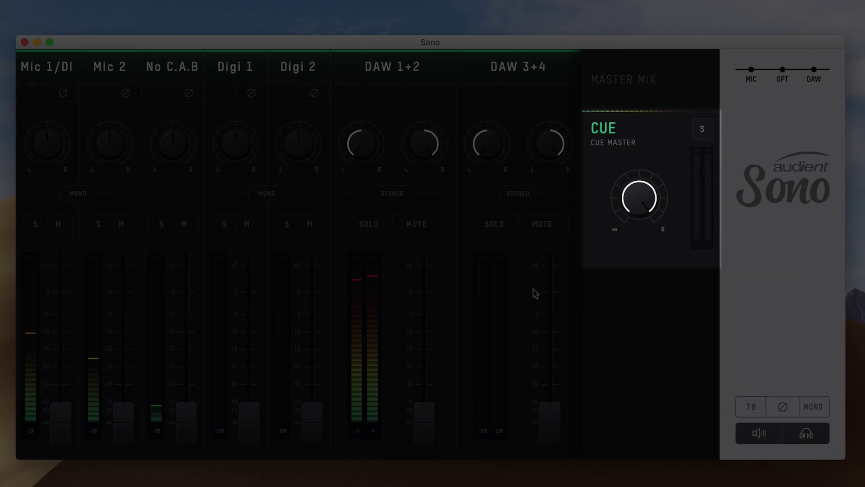
drag(51, 422, 58, 297)
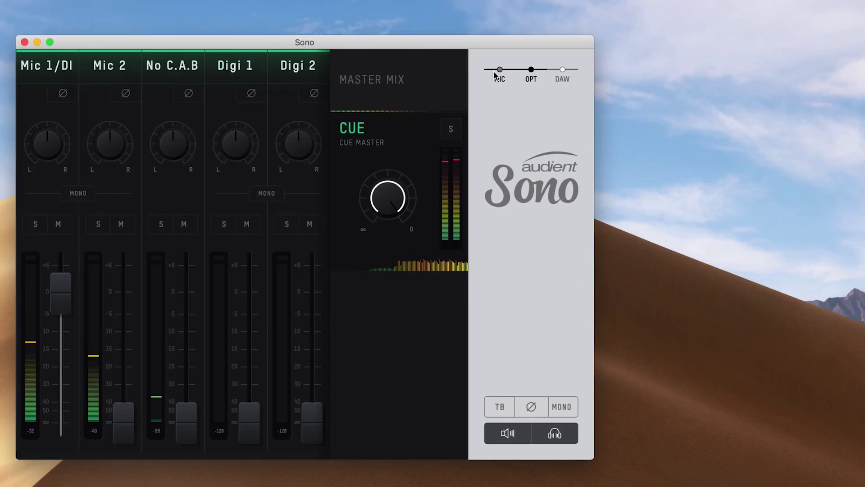
- Hide the mic and optical channels, and show the DAW, mic and optical channels in the mixer again
click(499, 71)
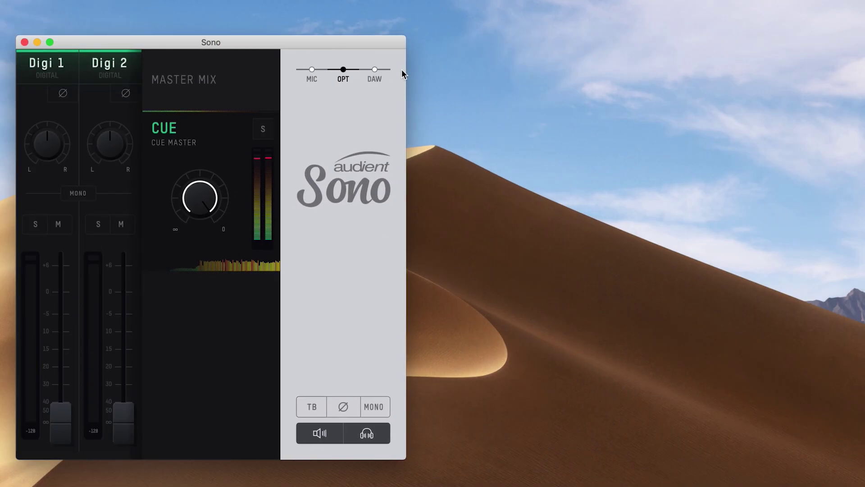
click(342, 71)
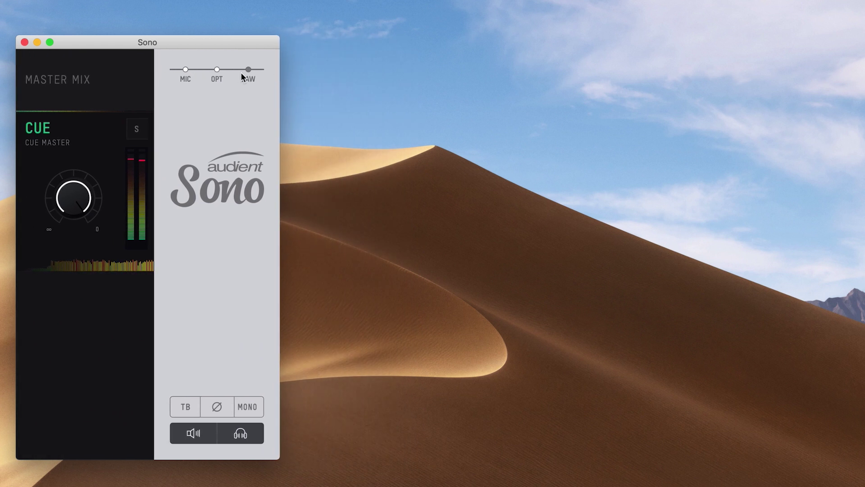
click(247, 70)
click(437, 70)
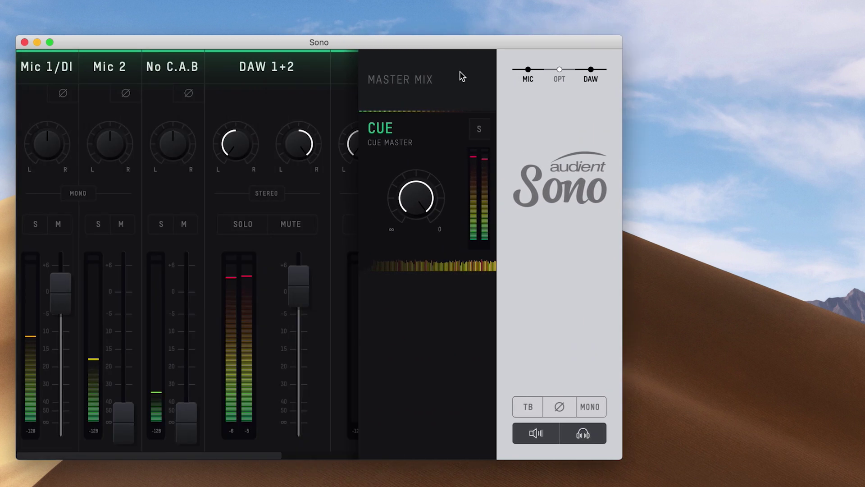
click(665, 72)
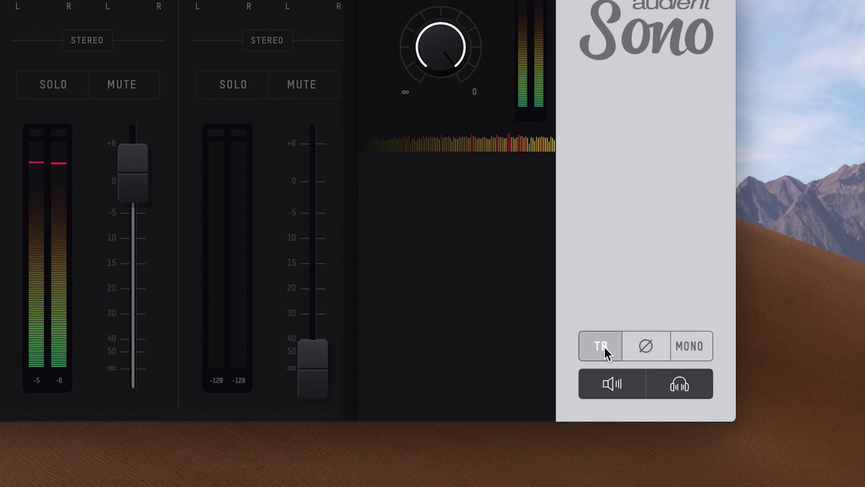
- Toggle talkback, polarity invert and the speaker output on and off, and switch the headphone output control
click(724, 407)
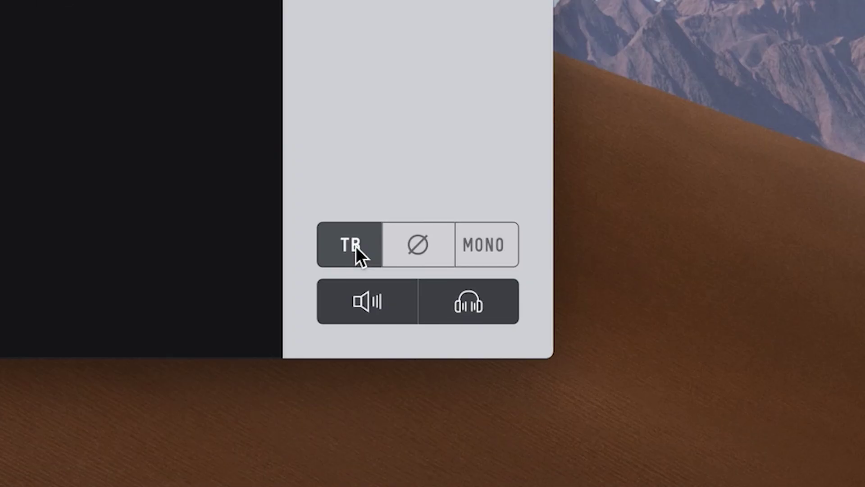
click(356, 246)
click(439, 247)
click(439, 247)
click(369, 318)
click(369, 317)
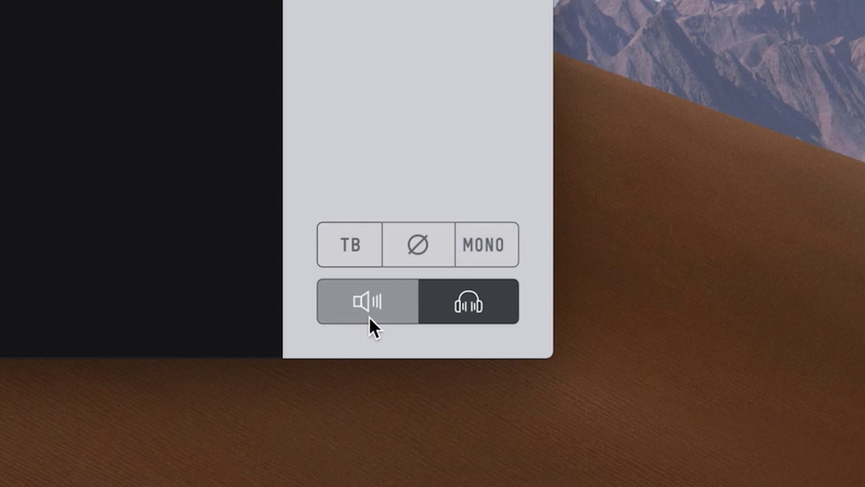
click(469, 303)
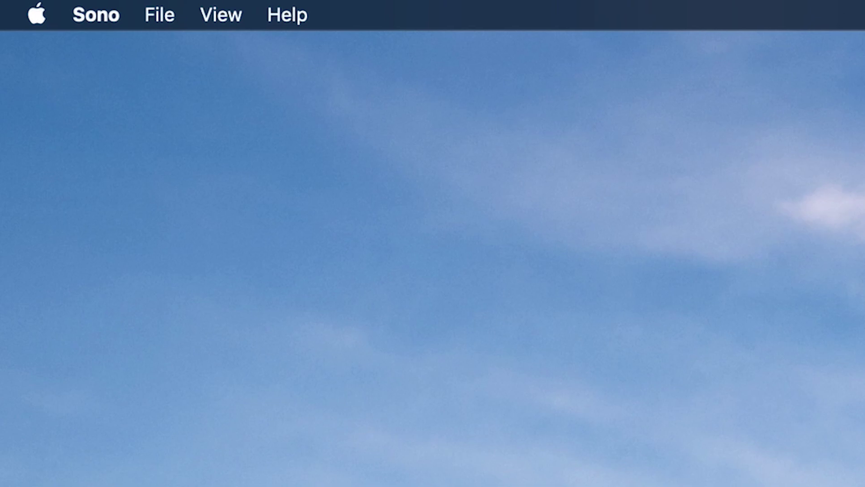
- In the System Panel, set Digital In 1 to S/PDIF, the preferred clock source to Intern and the mono mode to L
click(234, 23)
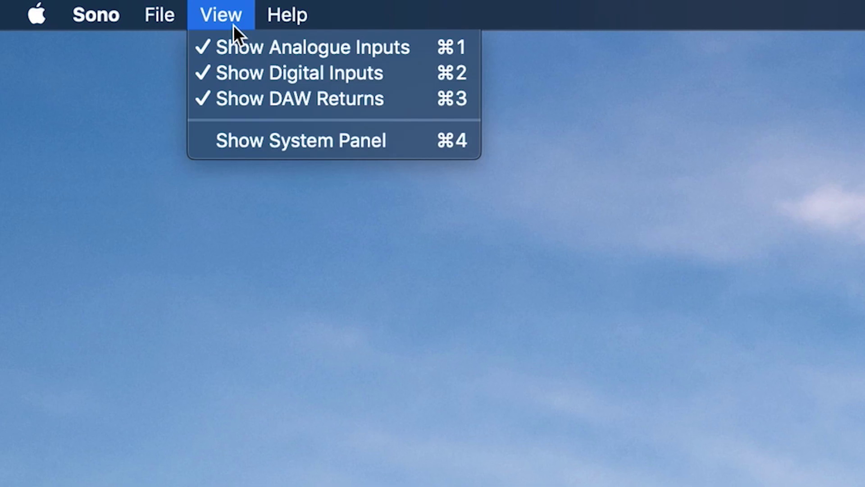
click(240, 139)
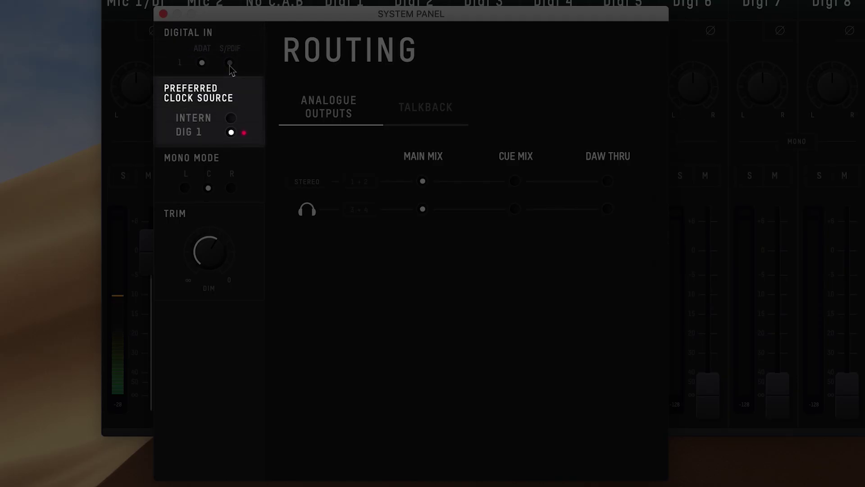
click(229, 64)
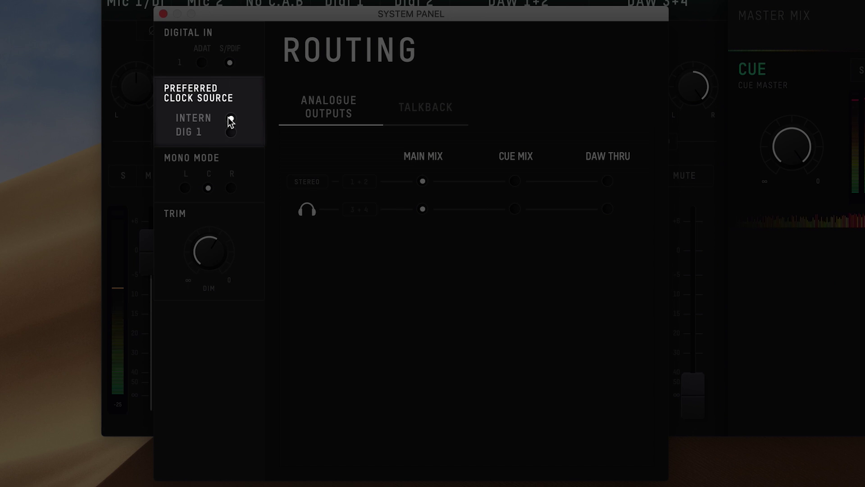
click(186, 189)
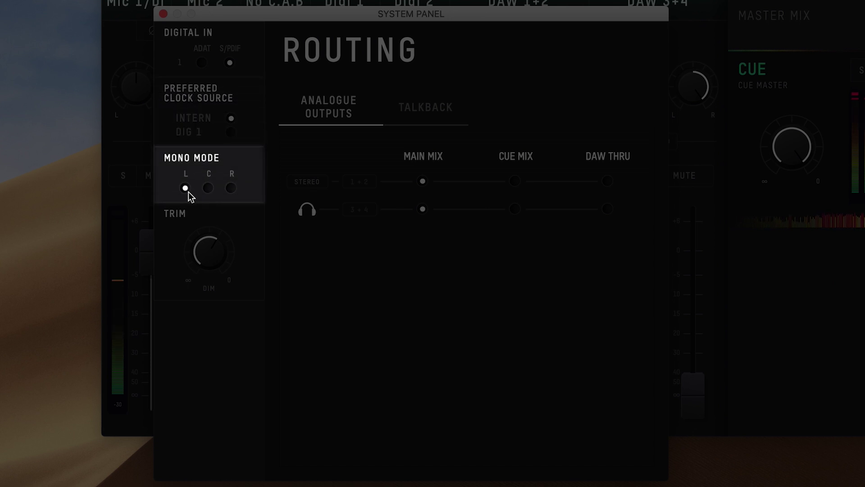
- Switch the mono mode through R to C and adjust the DIM trim level in the System Panel
click(233, 189)
click(208, 188)
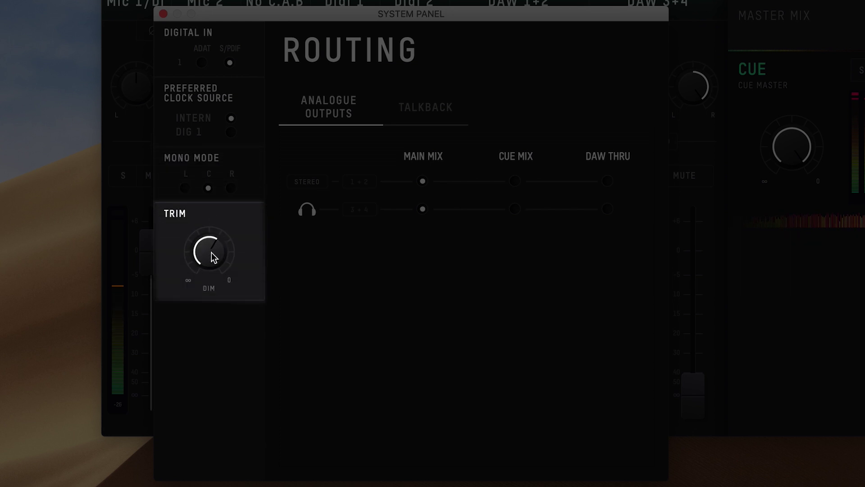
drag(212, 293, 211, 258)
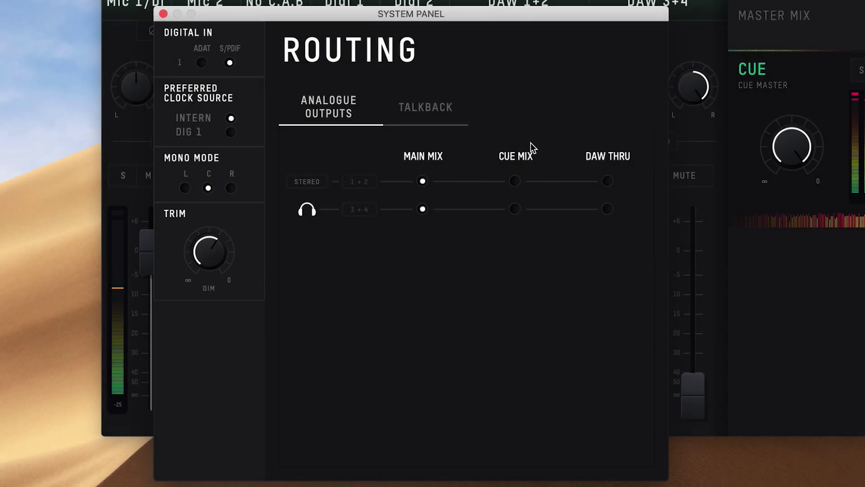
- Route the stereo and headphone analogue outputs first to Cue Mix and after that to DAW Thru, accepting the loudness warnings
click(514, 182)
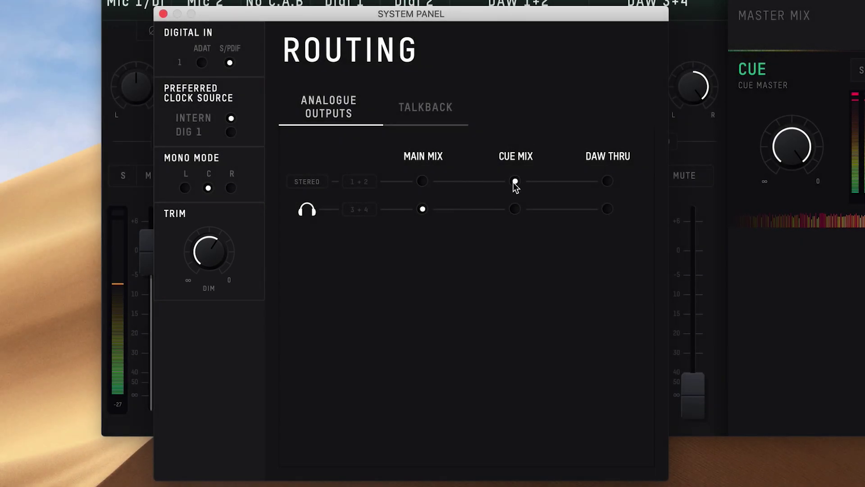
click(515, 210)
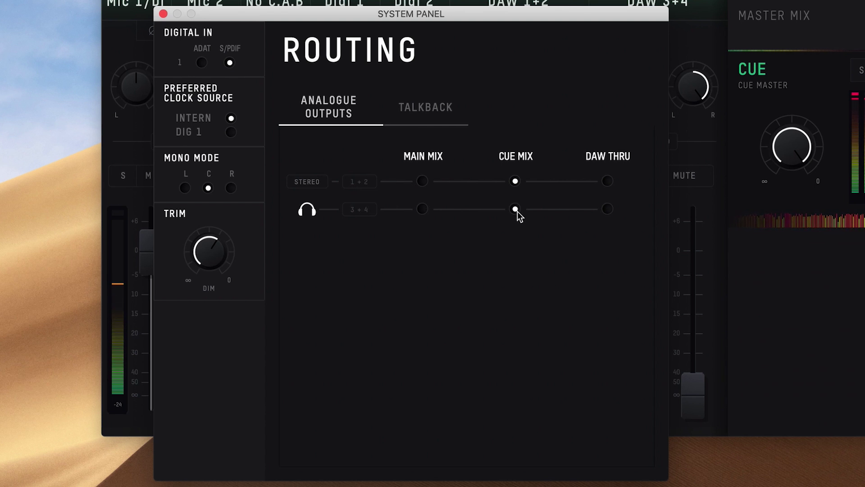
click(608, 181)
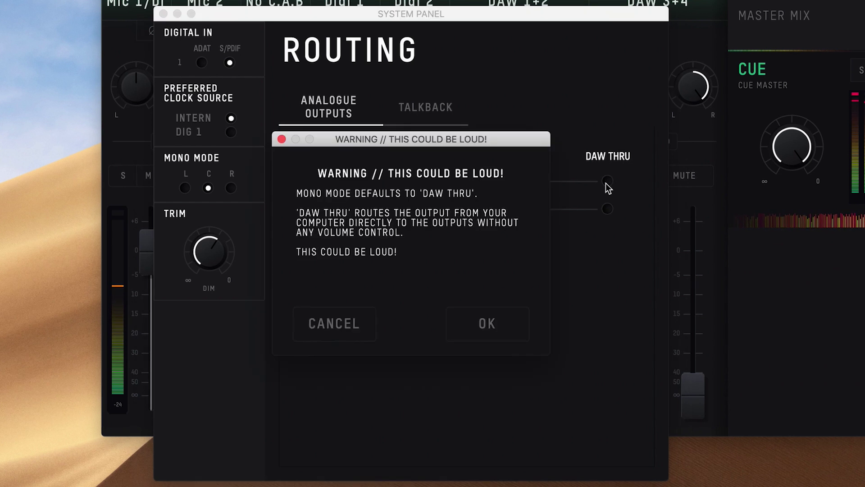
click(488, 323)
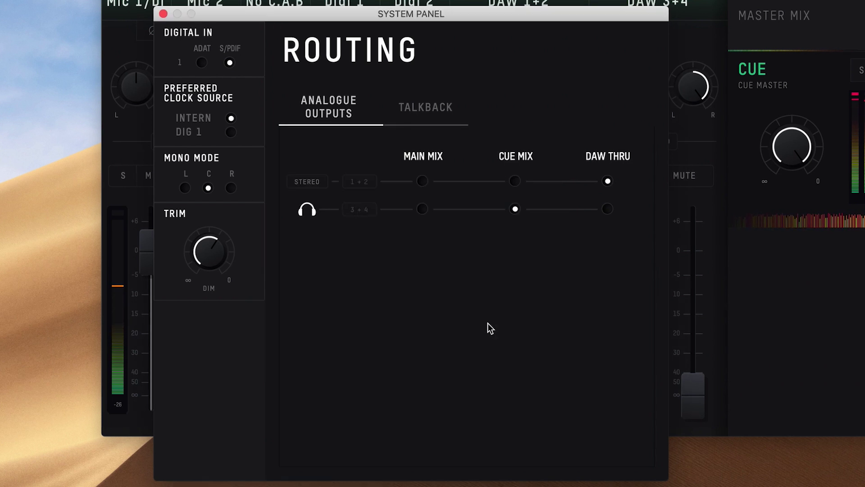
click(608, 209)
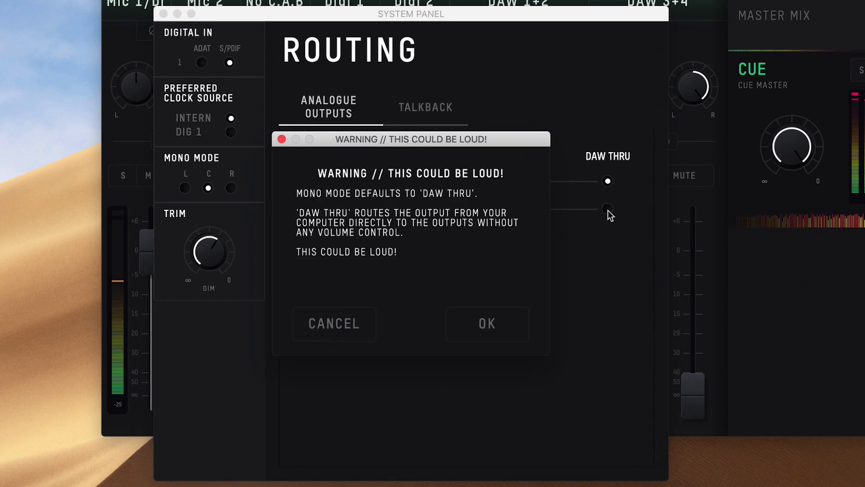
click(494, 326)
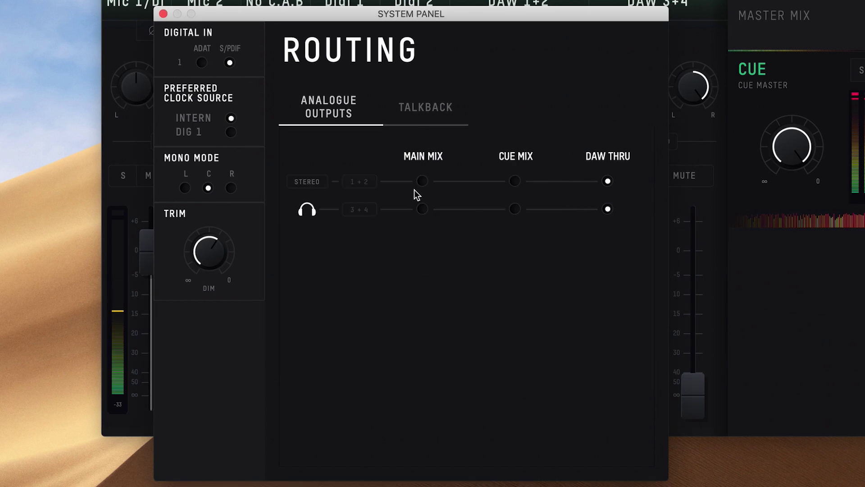
- Route both the stereo and headphone analogue outputs to Main Mix
click(422, 181)
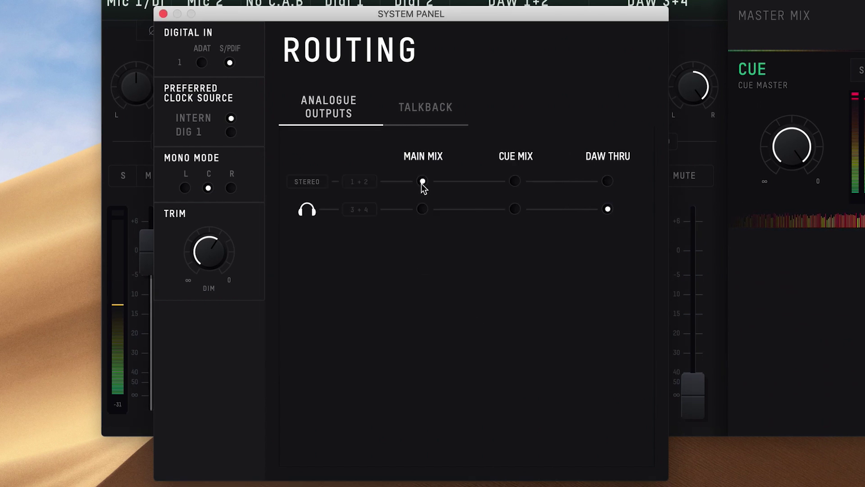
click(423, 209)
- Set the talkback routing source to External and try to choose Built-in Microphone as its device
click(437, 116)
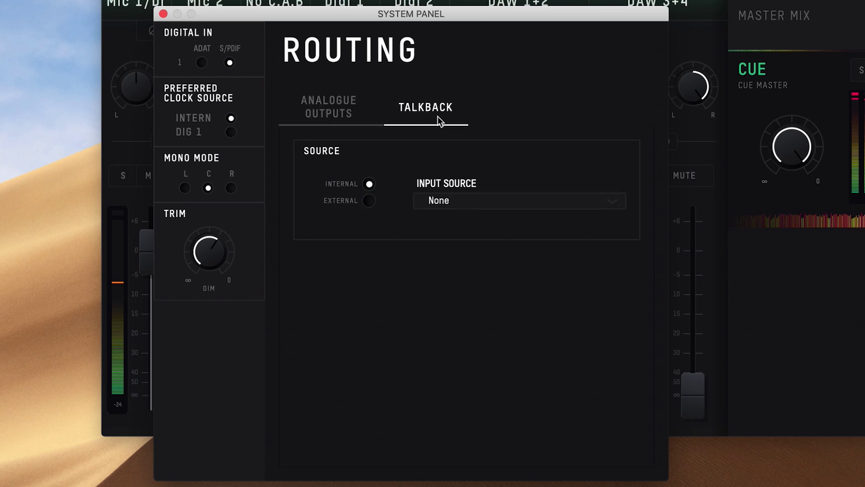
click(370, 203)
click(393, 318)
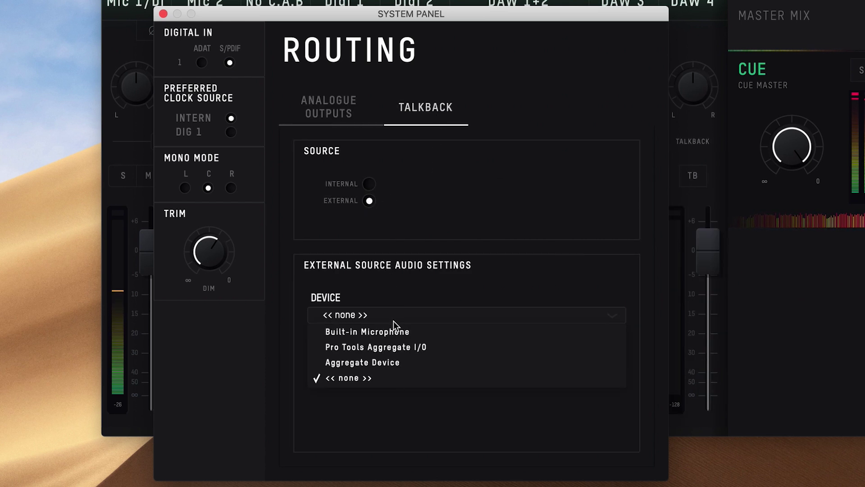
click(391, 334)
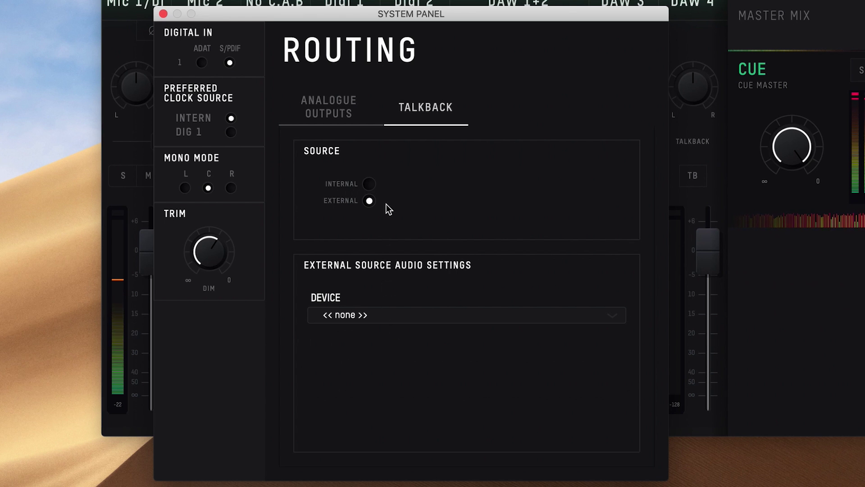
- Set the talkback source to Internal with Digi 1 as the input source
click(369, 185)
click(448, 201)
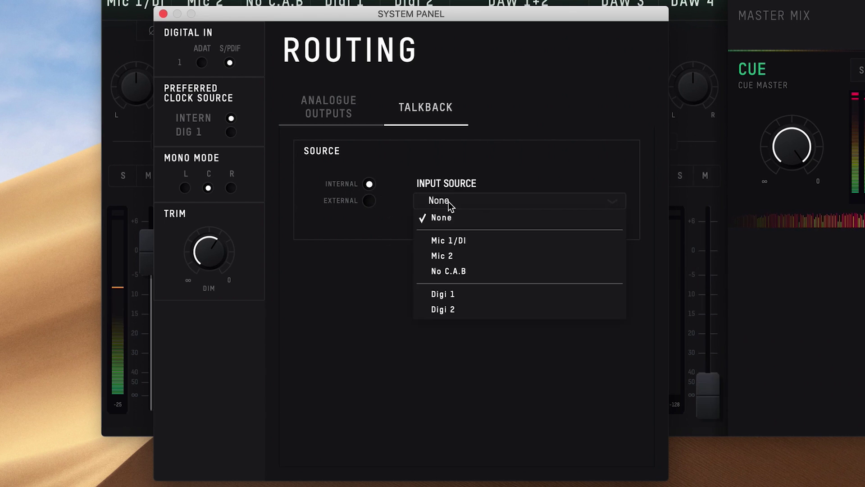
click(443, 293)
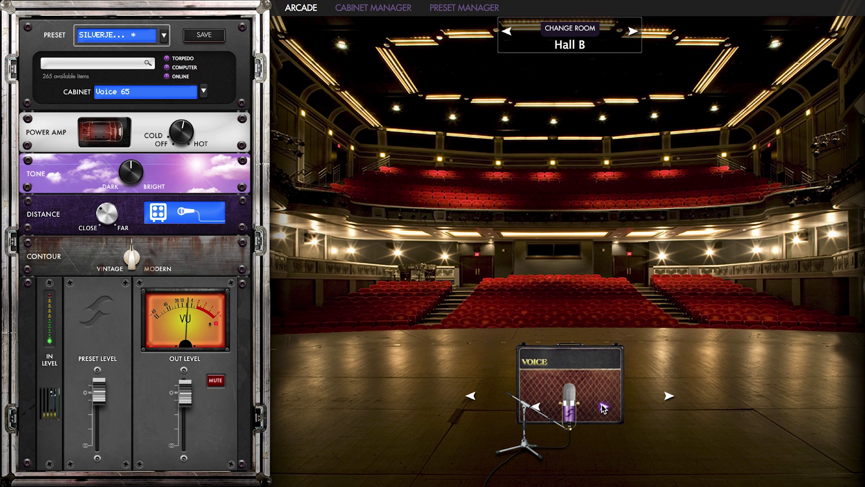
- In Torpedo Remote, advance the microphone on the Voice 65 cabinet by two models, passing Dyn Bass20
click(604, 408)
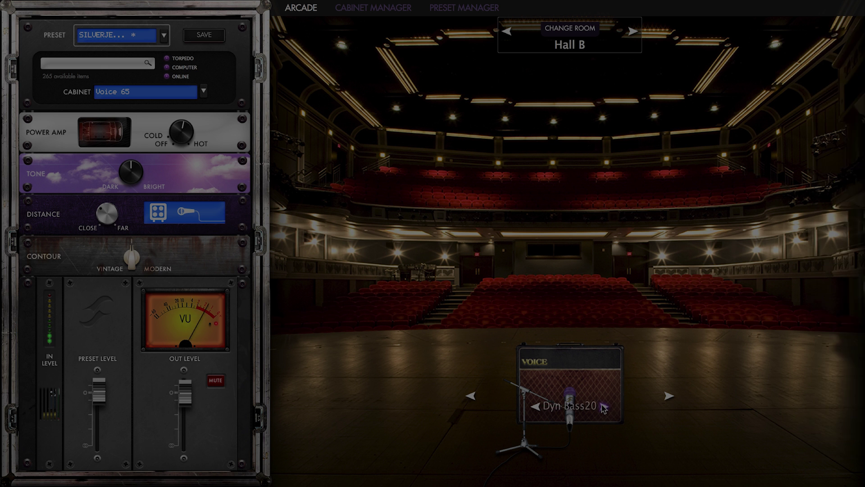
click(604, 408)
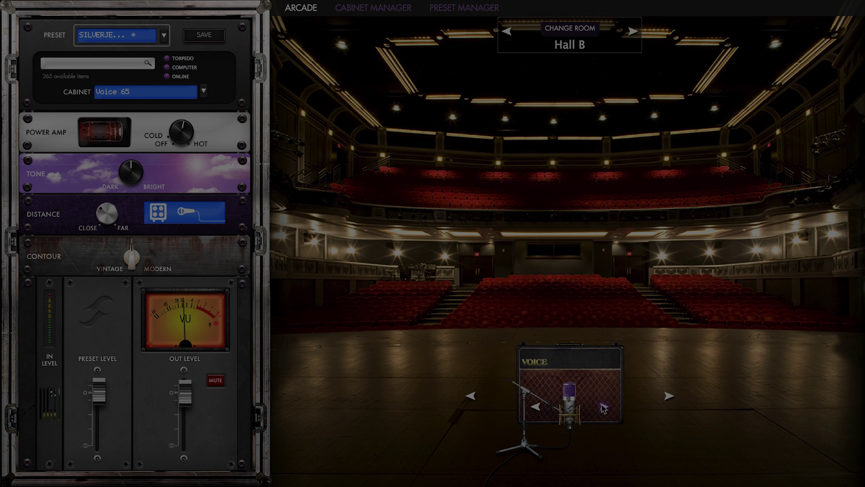